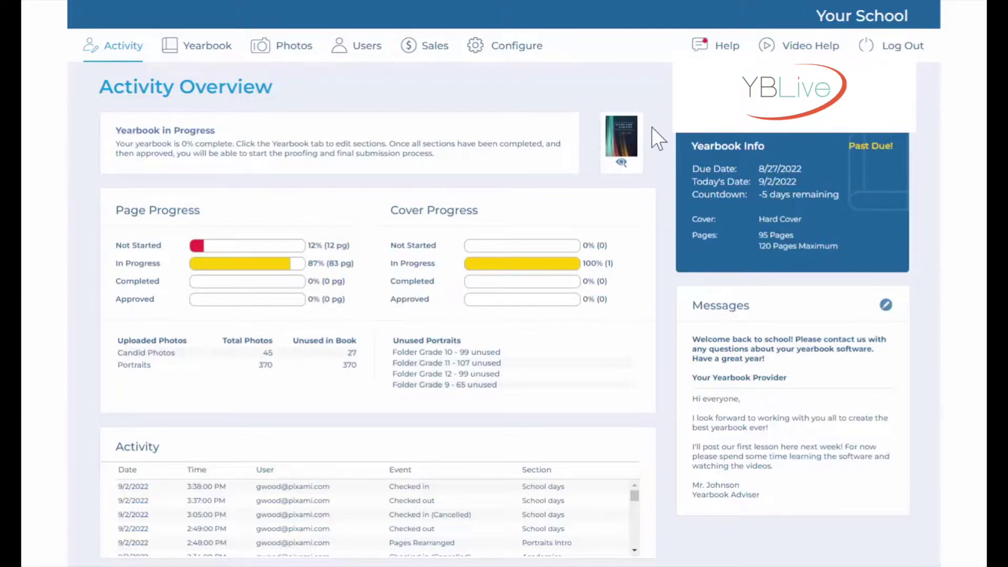
Preview the yearbook proof, page through it to the pages 6 and 7 spread, and close the preview.
{"action": "left_click", "coordinate": [622, 164]}
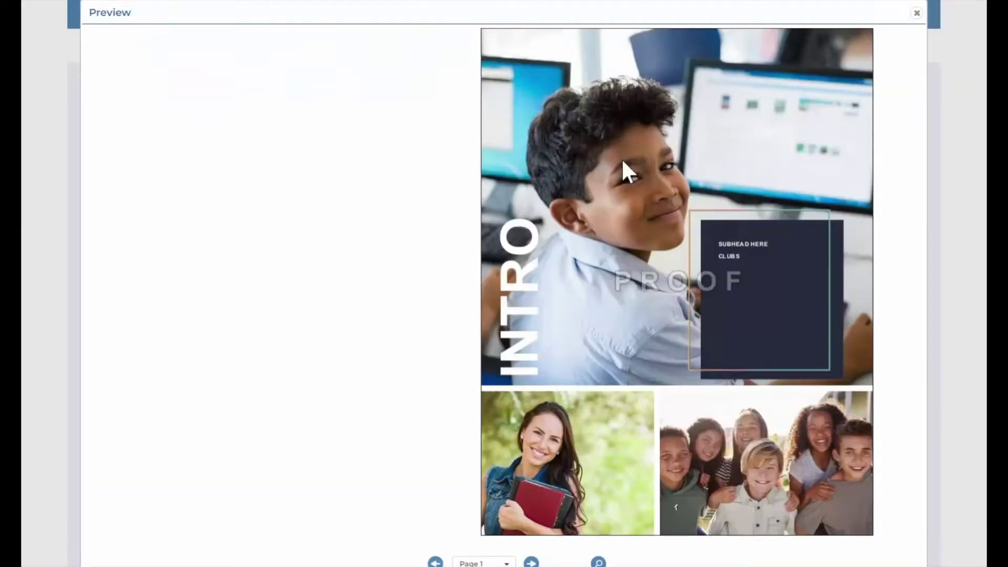
{"action": "left_click", "coordinate": [531, 562]}
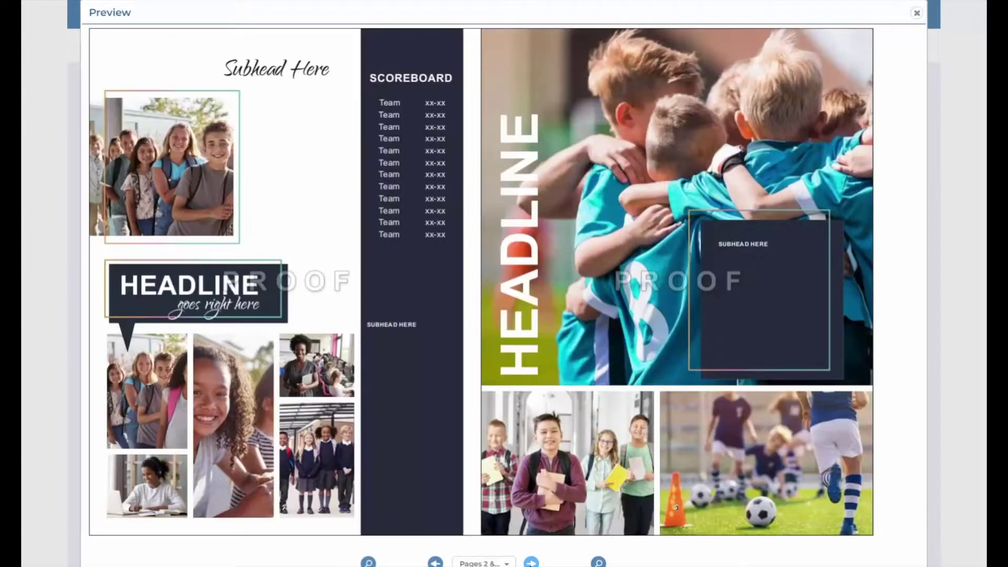
{"action": "left_click", "coordinate": [531, 563]}
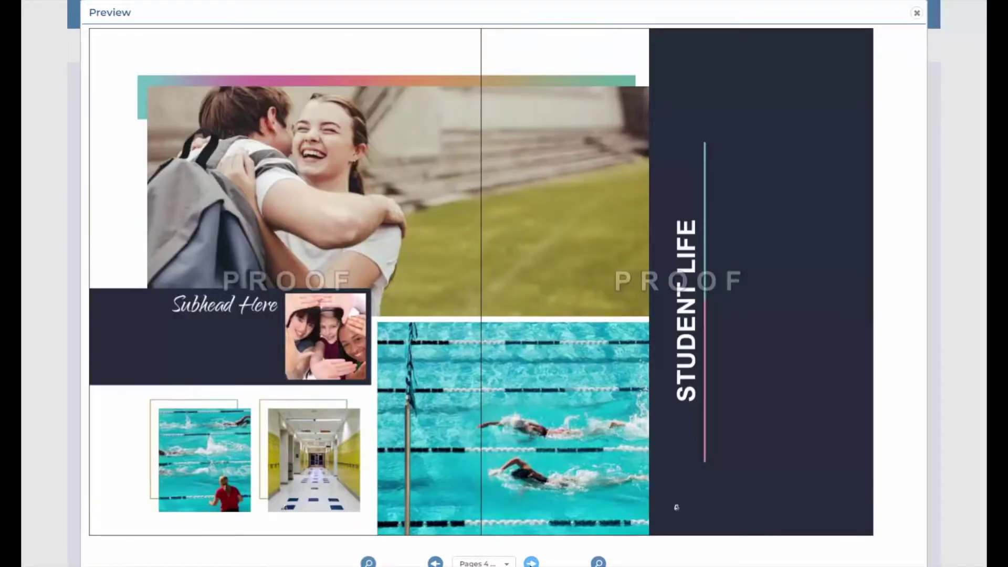
{"action": "left_click", "coordinate": [531, 562]}
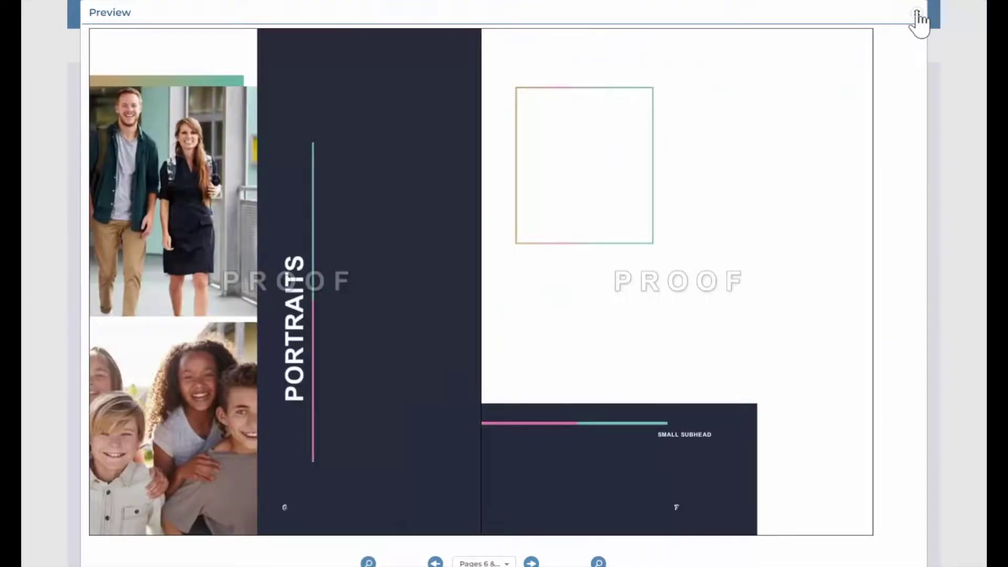
{"action": "left_click", "coordinate": [916, 12]}
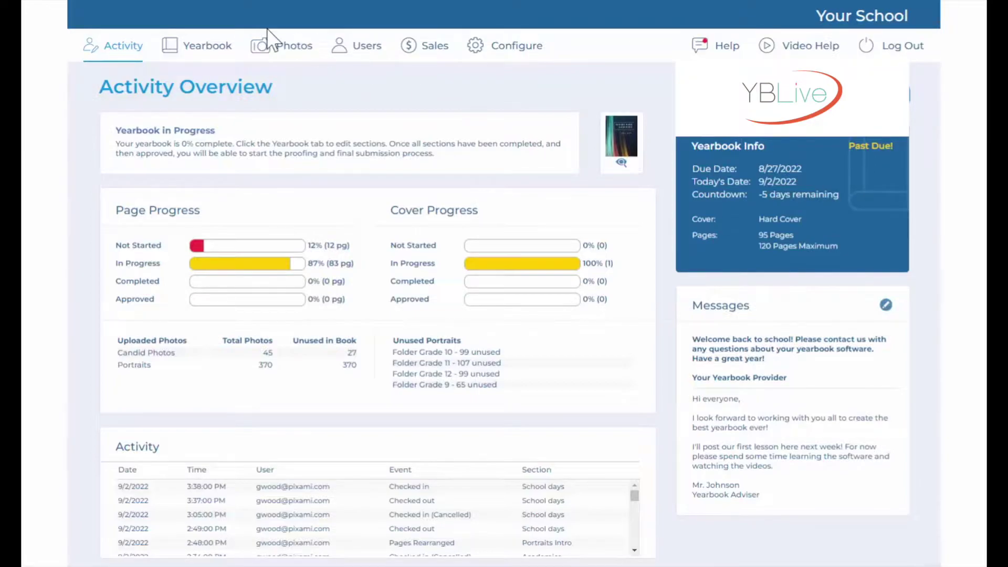
Open the Sports section's page arrangement from the yearbook ladder and move the second spread's two pages to the start of the section.
{"action": "left_click", "coordinate": [189, 50]}
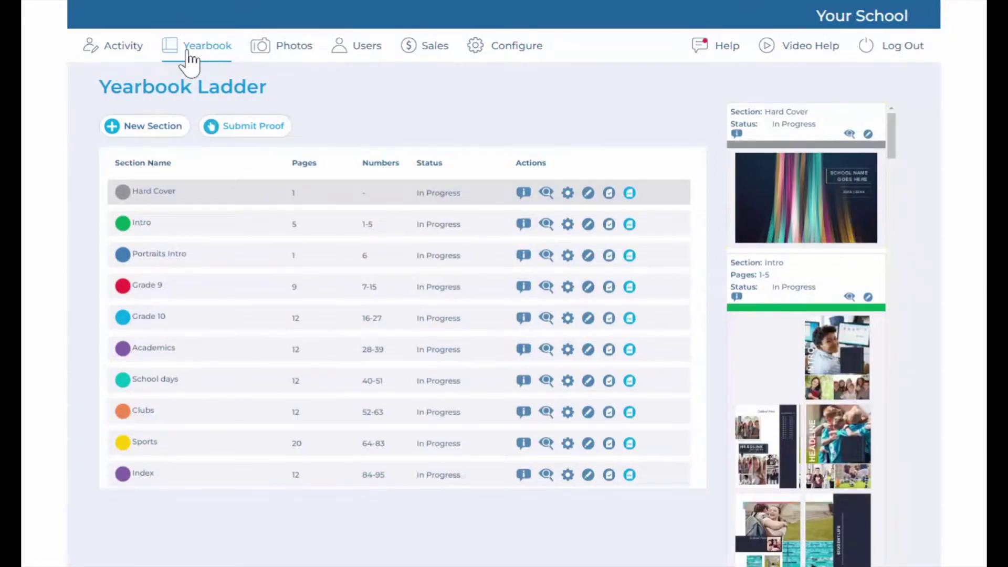
{"action": "left_click", "coordinate": [310, 317]}
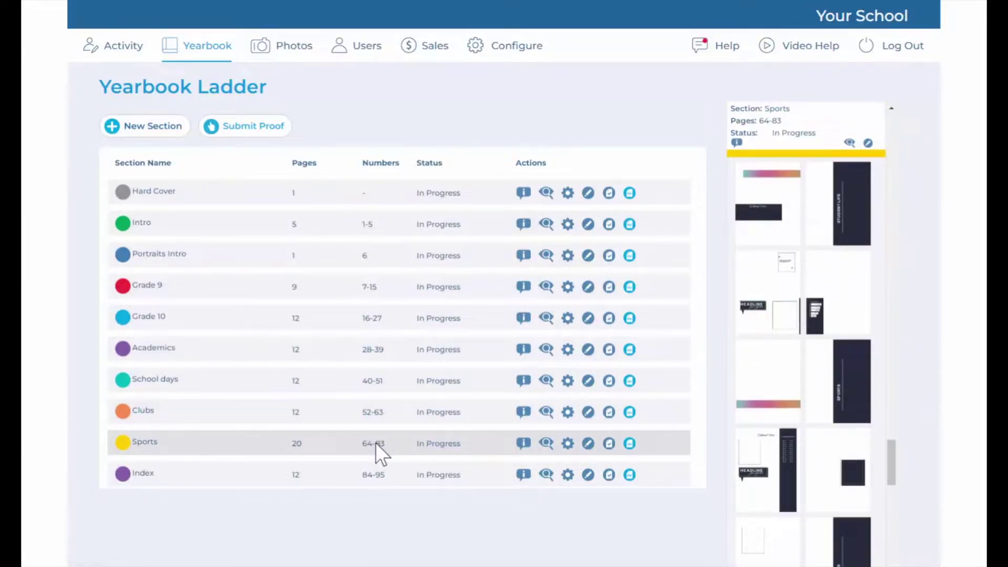
{"action": "left_click", "coordinate": [568, 445]}
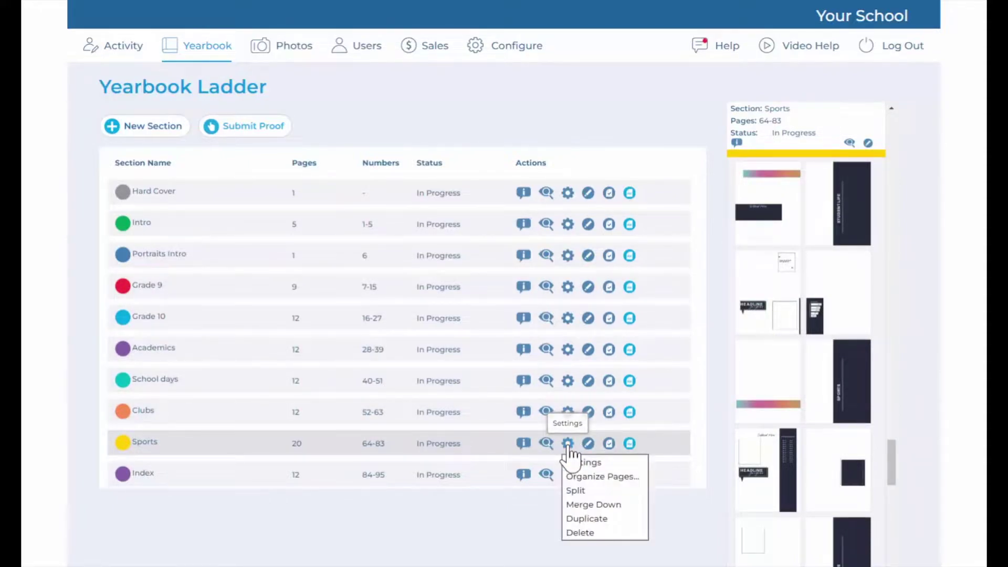
{"action": "left_click", "coordinate": [604, 477]}
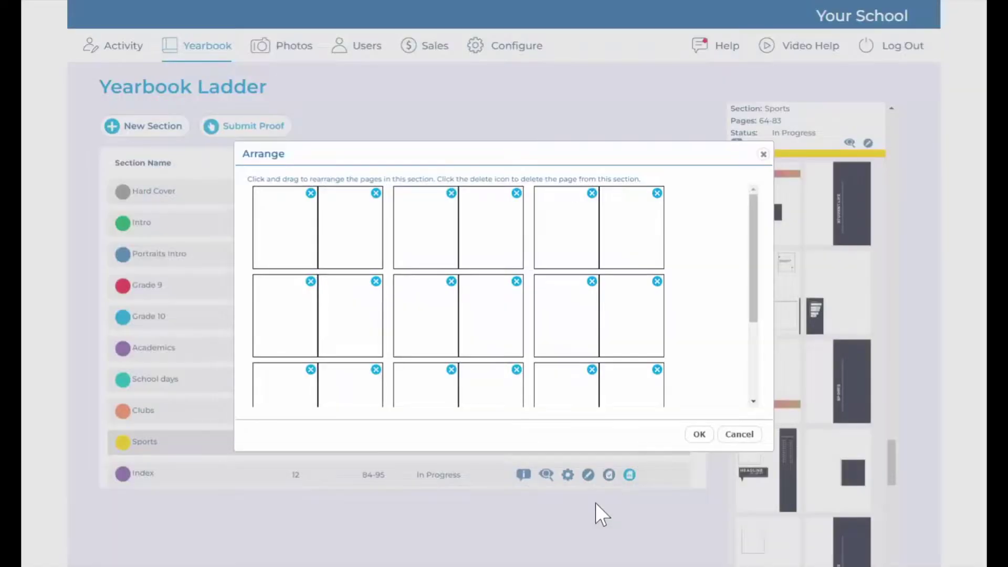
{"action": "left_click_drag", "start_coordinate": [438, 244], "coordinate": [294, 244]}
{"action": "left_click_drag", "start_coordinate": [495, 235], "coordinate": [356, 237]}
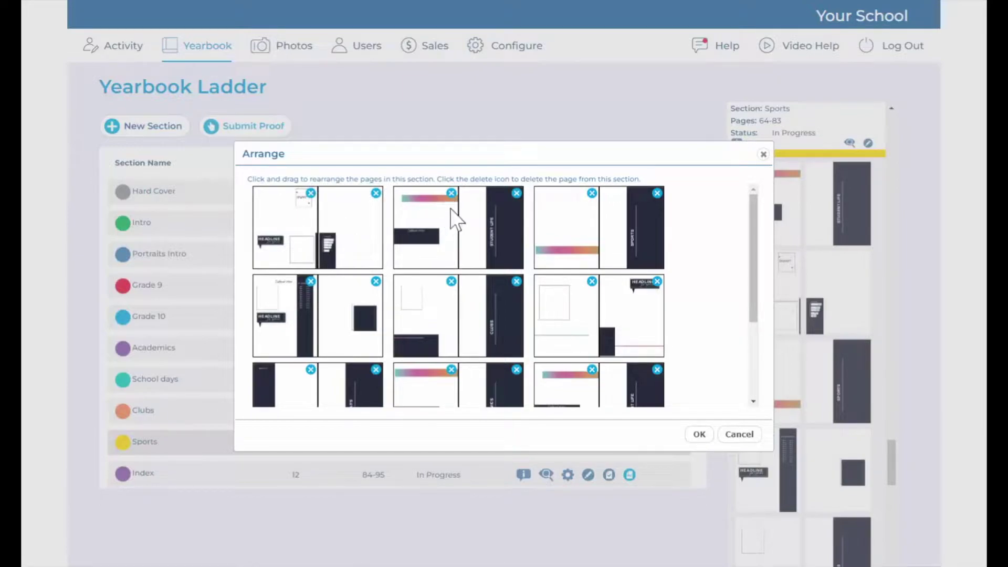
Remove the gradient-bar page before Student Life, the framed-box page after Clubs and the last two pages from the Sports section.
{"action": "left_click", "coordinate": [452, 193]}
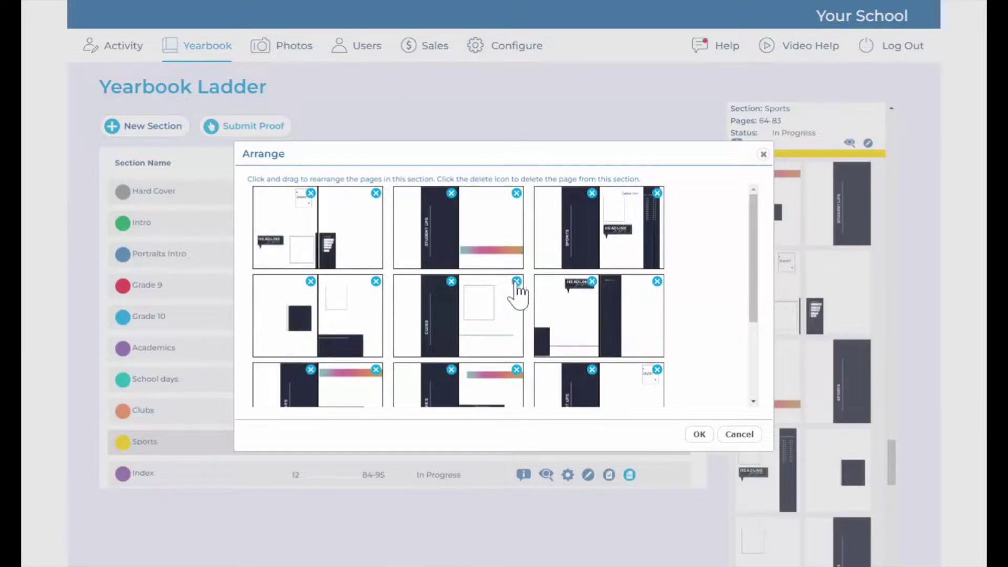
{"action": "left_click", "coordinate": [516, 282]}
{"action": "left_click", "coordinate": [592, 369]}
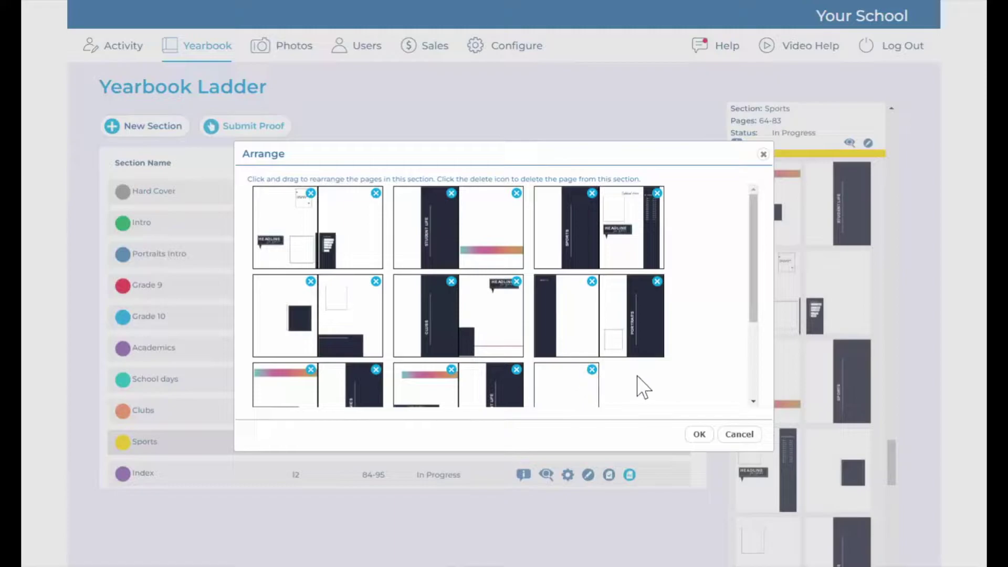
{"action": "left_click", "coordinate": [592, 370]}
{"action": "left_click", "coordinate": [700, 437]}
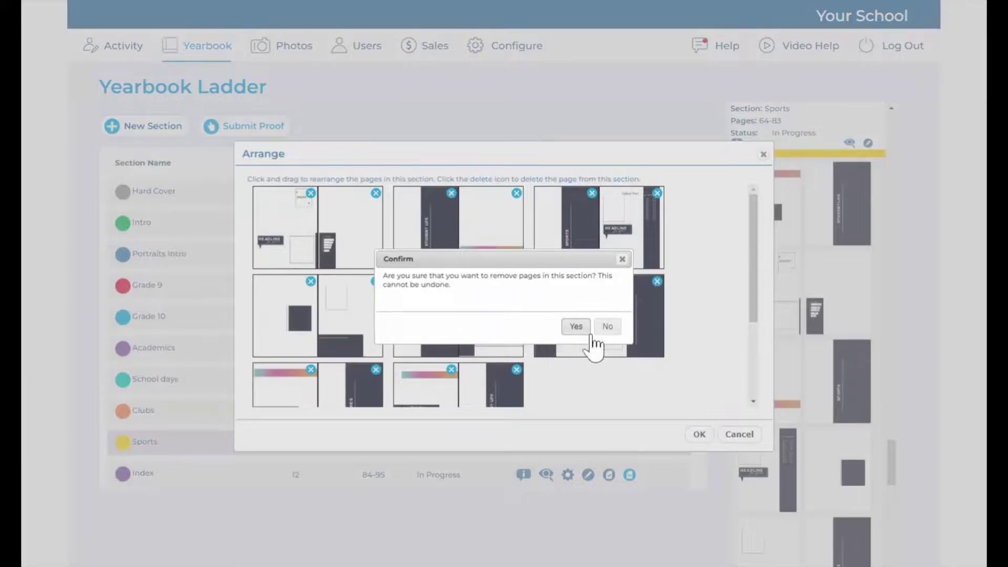
{"action": "left_click", "coordinate": [576, 327]}
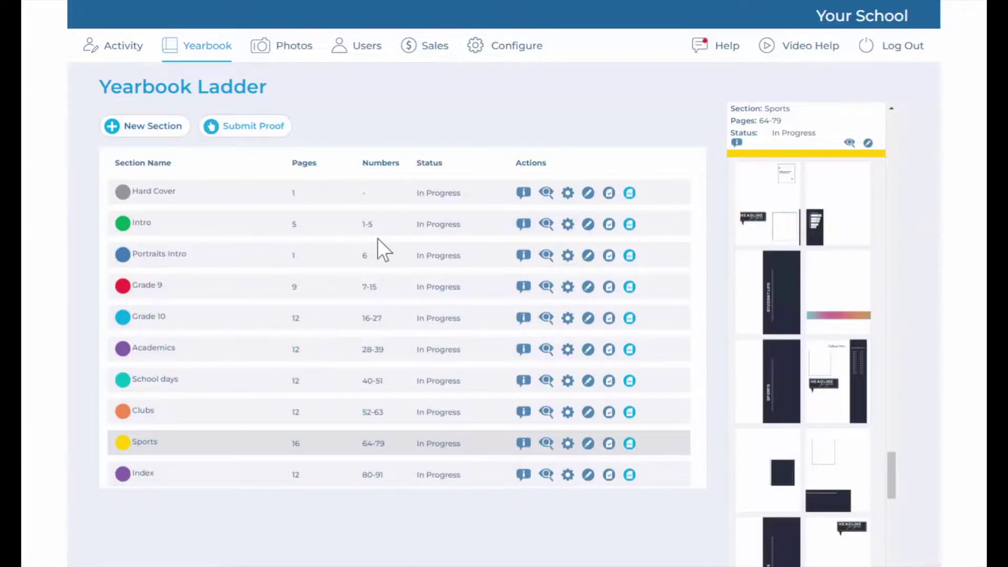
Open the School days section, pages 40-51, for editing.
{"action": "left_click", "coordinate": [446, 390]}
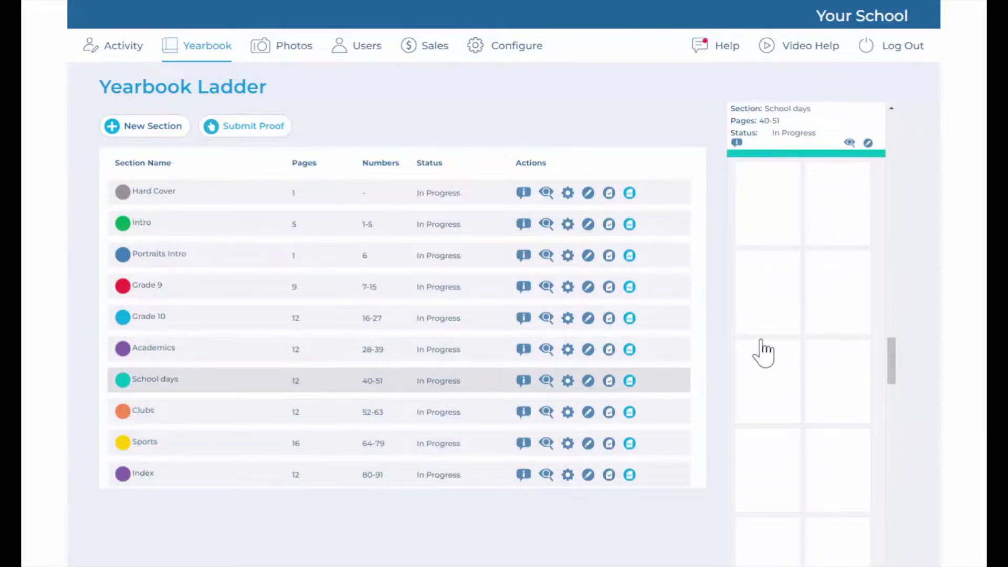
{"action": "left_click", "coordinate": [588, 382]}
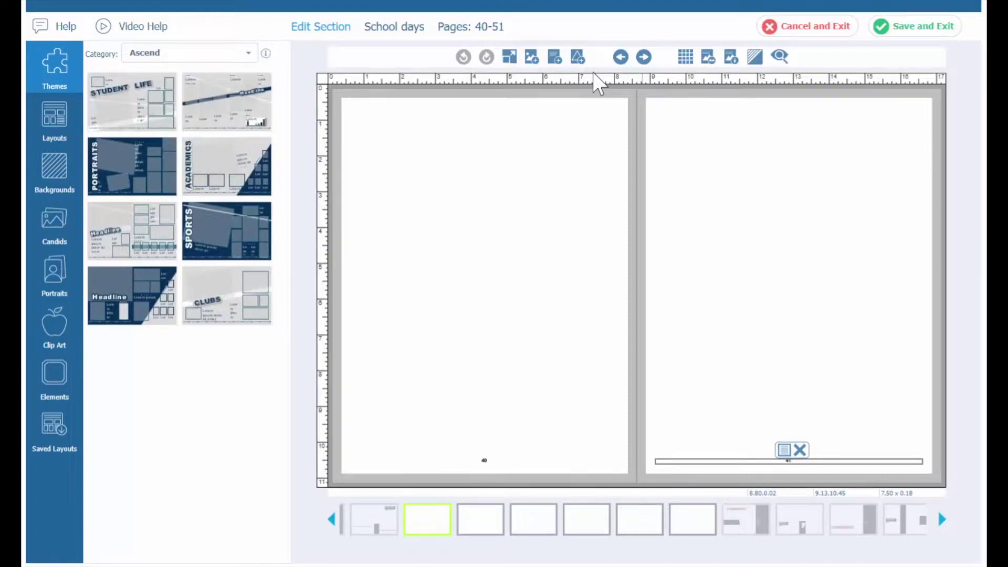
Hide the rulers around the page spread and show them again.
{"action": "left_click", "coordinate": [687, 59]}
{"action": "left_click", "coordinate": [708, 84]}
{"action": "left_click", "coordinate": [687, 59]}
{"action": "left_click", "coordinate": [709, 85]}
Show the layout grid on the spread and set its spacing to 1/4.
{"action": "left_click", "coordinate": [686, 58]}
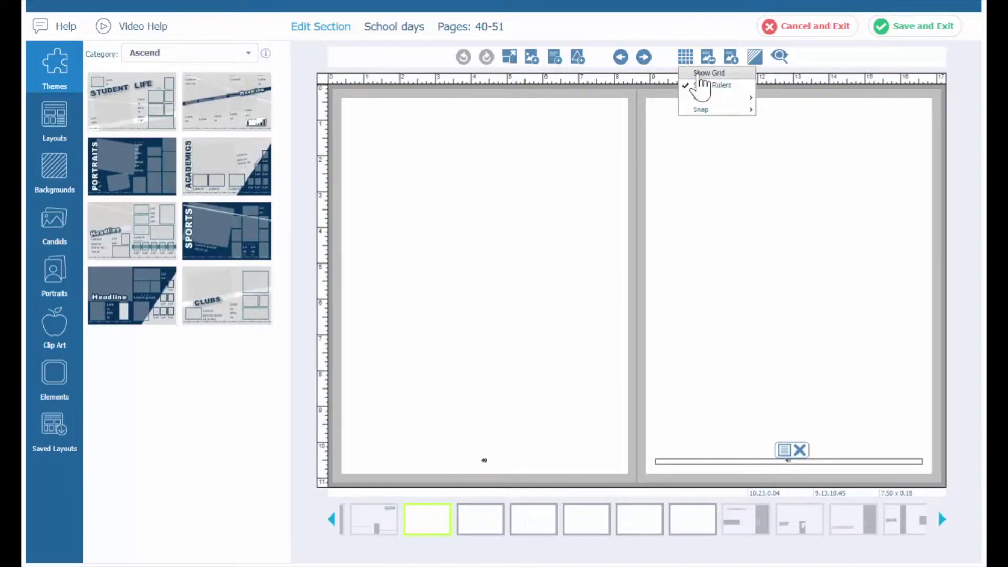
{"action": "left_click", "coordinate": [698, 75]}
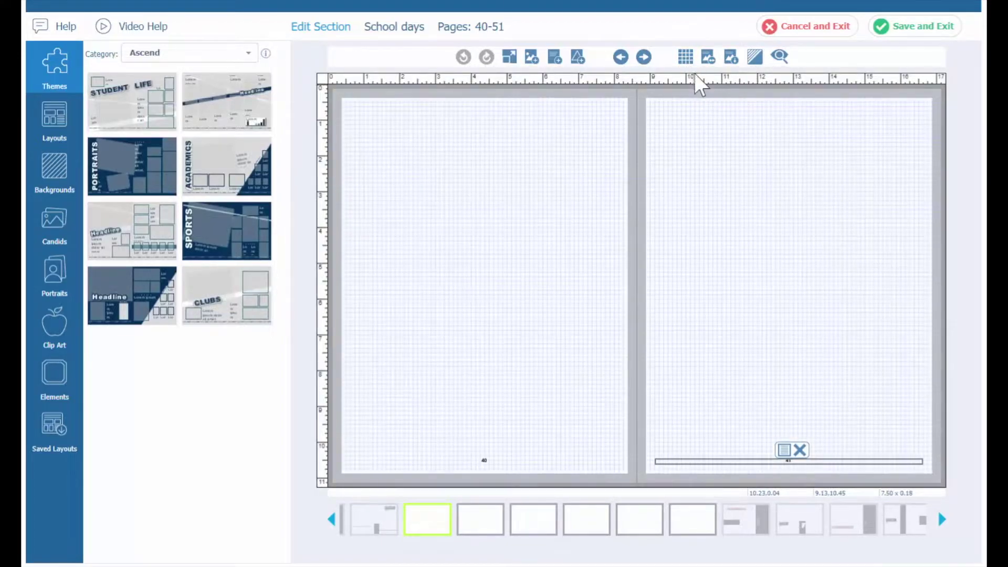
{"action": "left_click", "coordinate": [686, 56]}
{"action": "mouse_move", "coordinate": [701, 97]}
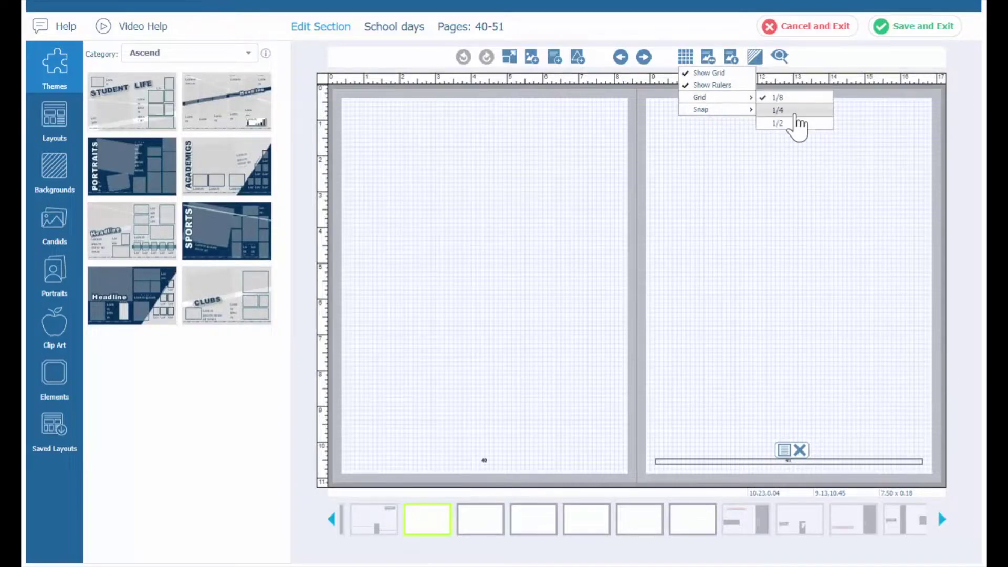
{"action": "left_click", "coordinate": [794, 122]}
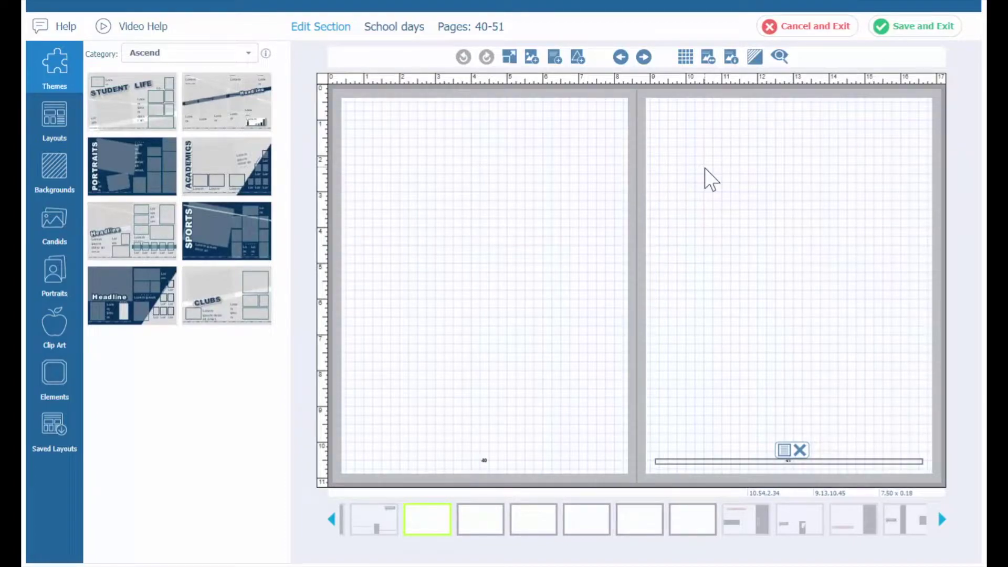
Look over the grid and background options and hide the rulers around the spread.
{"action": "left_click", "coordinate": [685, 56]}
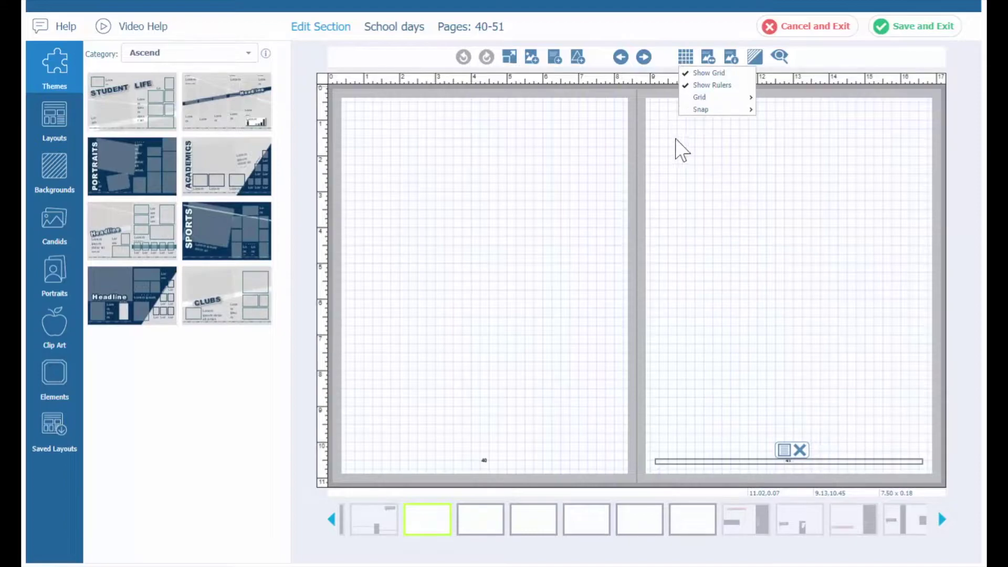
{"action": "left_click", "coordinate": [667, 38]}
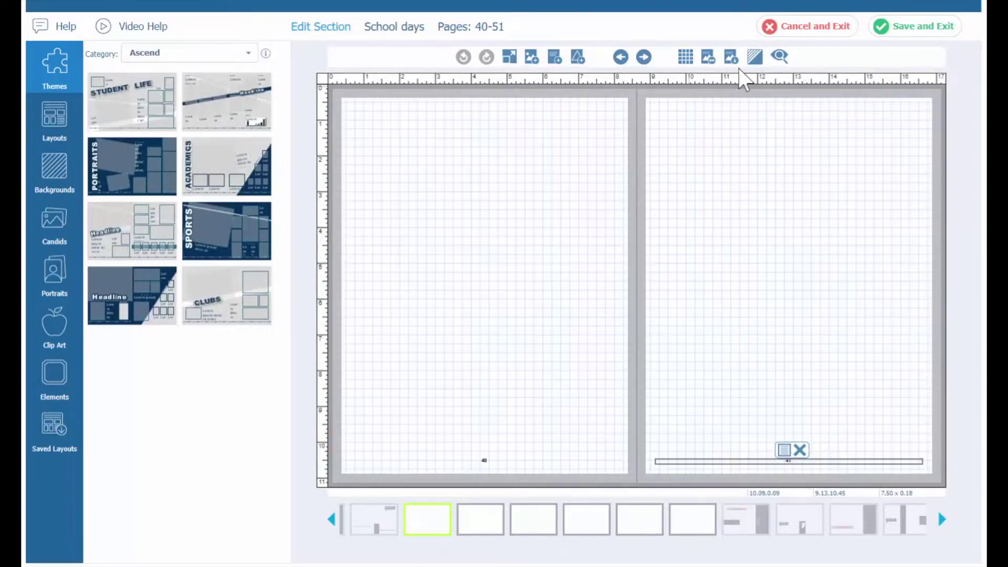
{"action": "left_click", "coordinate": [756, 55]}
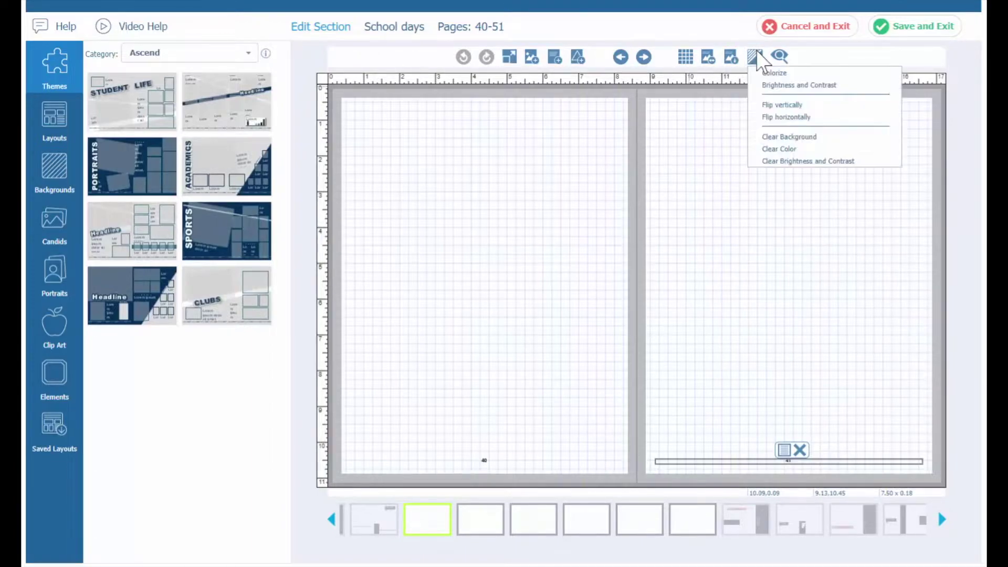
{"action": "left_click", "coordinate": [685, 56]}
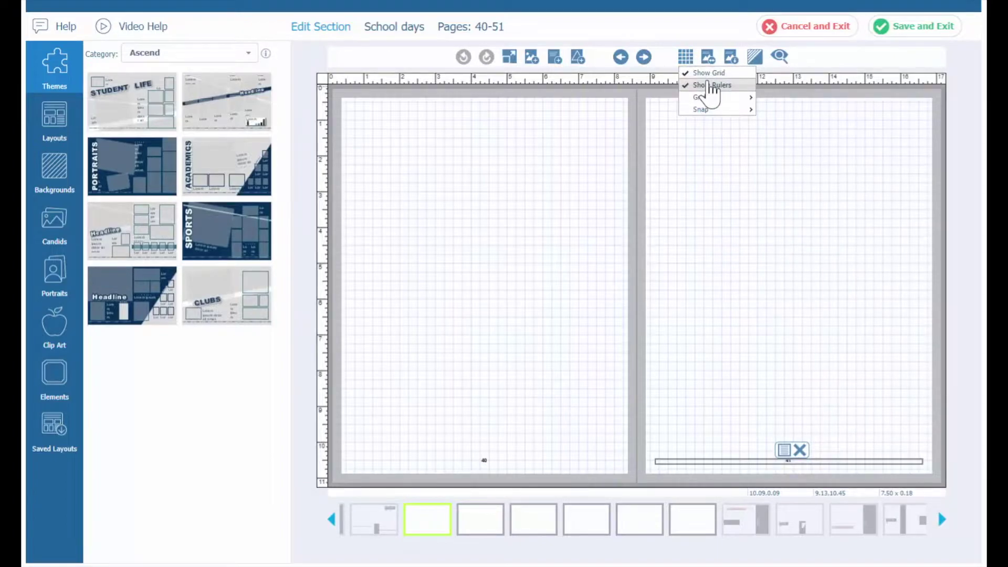
{"action": "left_click", "coordinate": [706, 85]}
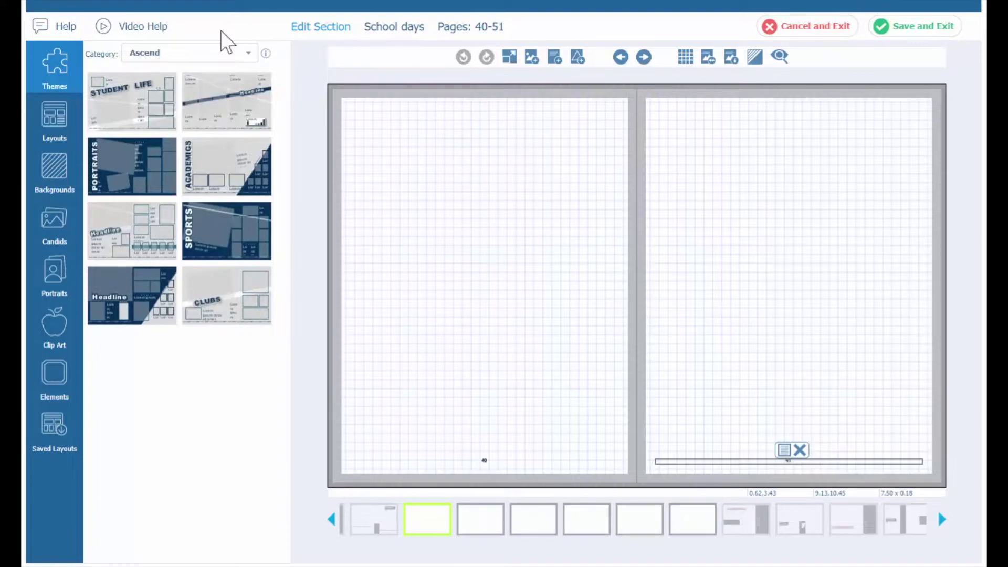
Apply the Diversity theme's Academics layout to pages 40 and 41 and replace it with that theme's green Headline layout.
{"action": "left_click", "coordinate": [203, 55]}
{"action": "left_click", "coordinate": [196, 82]}
{"action": "left_click", "coordinate": [221, 54]}
{"action": "left_click", "coordinate": [202, 93]}
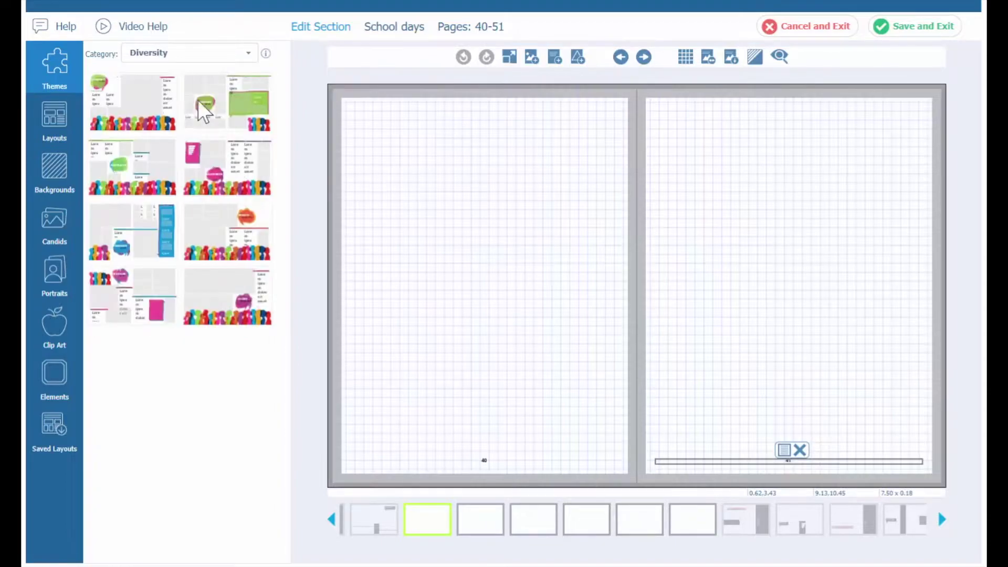
{"action": "left_click_drag", "start_coordinate": [248, 181], "coordinate": [516, 218]}
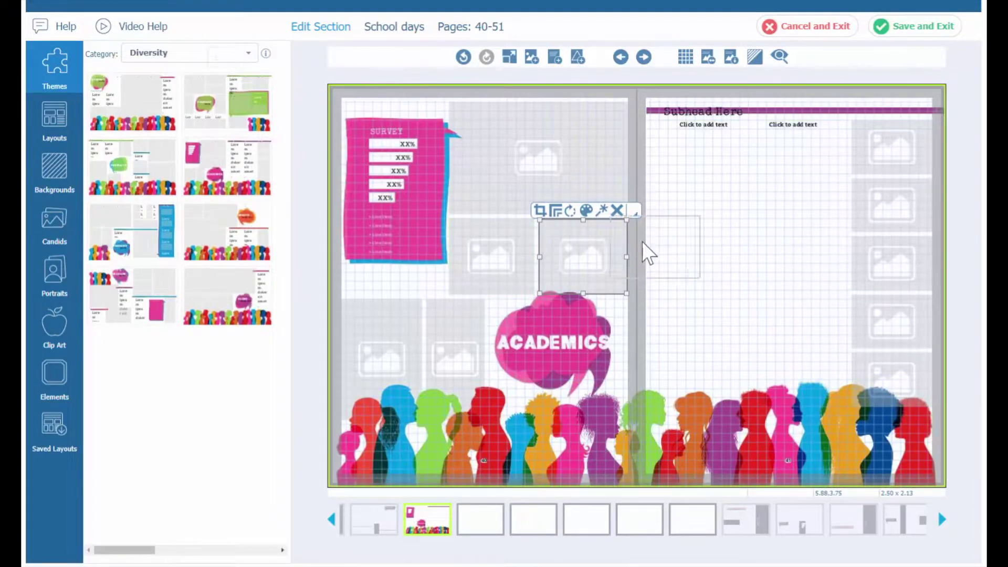
{"action": "left_click", "coordinate": [636, 284]}
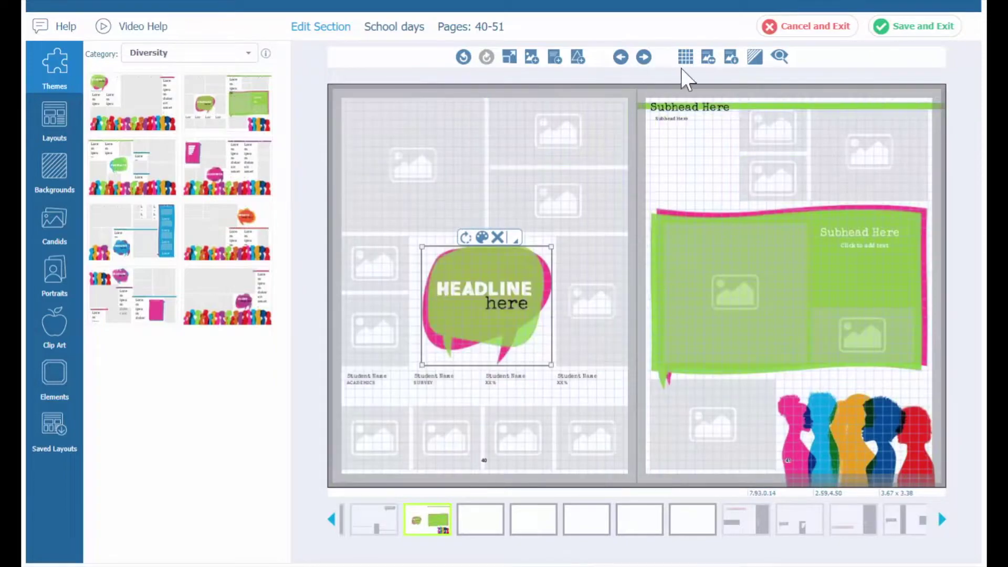
Hide the layout grid and apply the Diversity theme's Academics layout to the spread again.
{"action": "left_click", "coordinate": [691, 55]}
{"action": "left_click", "coordinate": [714, 72]}
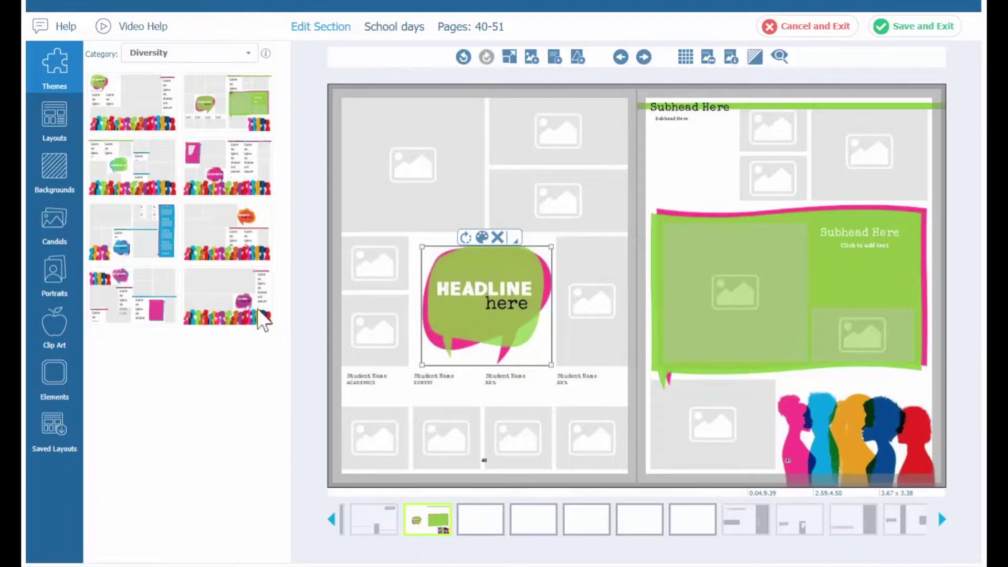
{"action": "left_click", "coordinate": [560, 225]}
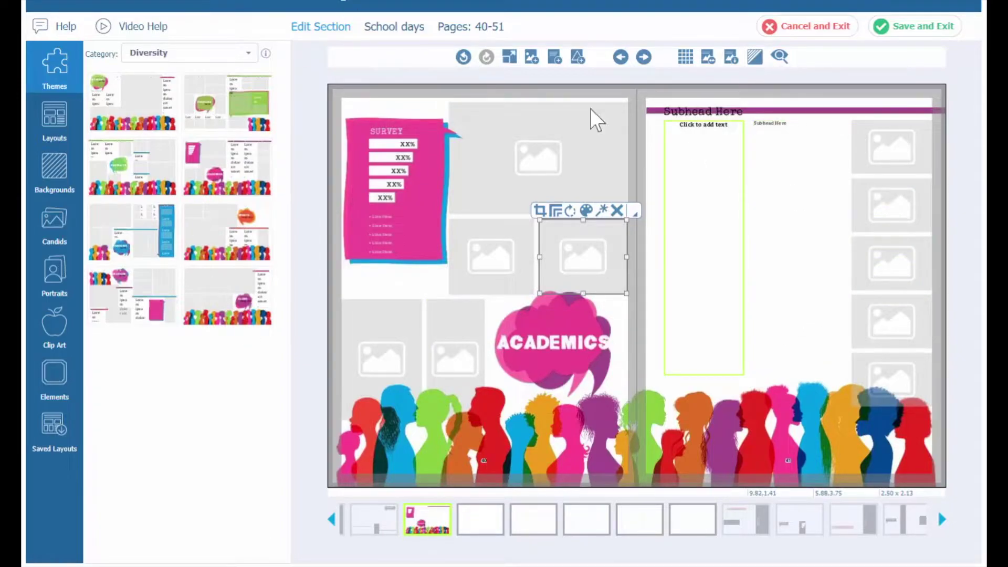
Apply the Mindfulness theme's Student Life layout to the spread, replace it with the Clubs layout, and select the pink subhead box.
{"action": "left_click", "coordinate": [225, 63]}
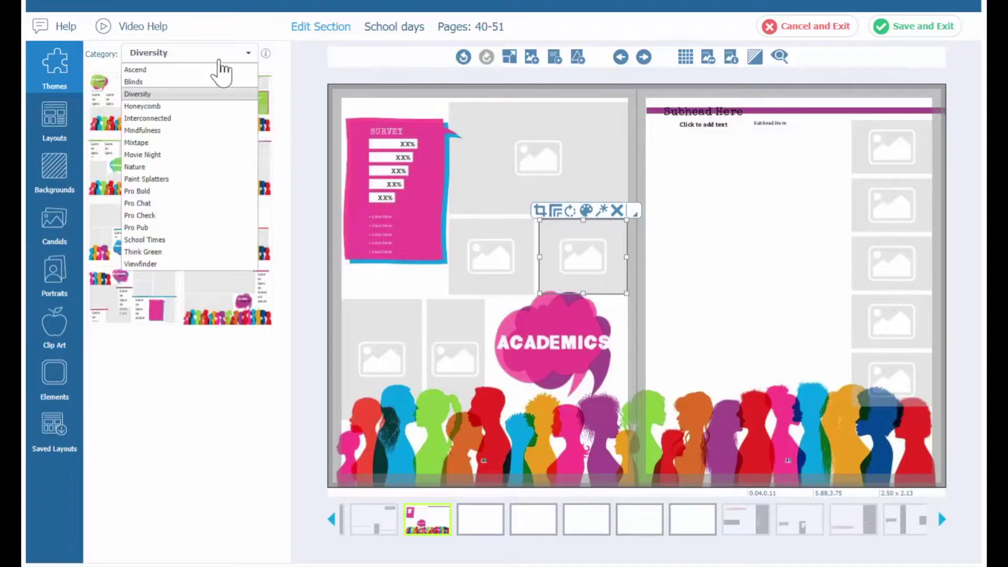
{"action": "left_click", "coordinate": [187, 131]}
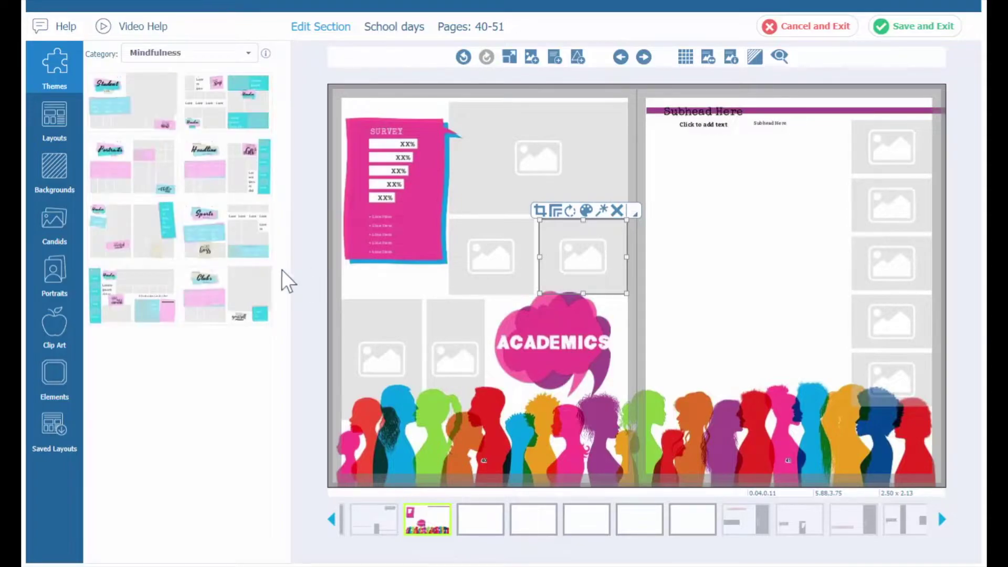
{"action": "left_click_drag", "start_coordinate": [178, 123], "coordinate": [659, 268]}
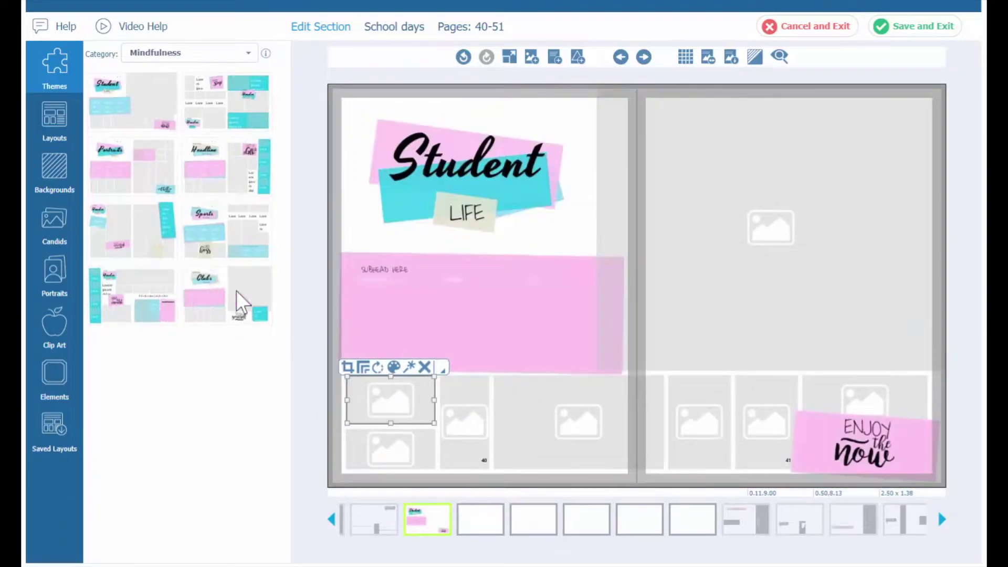
{"action": "left_click_drag", "start_coordinate": [236, 291], "coordinate": [517, 294]}
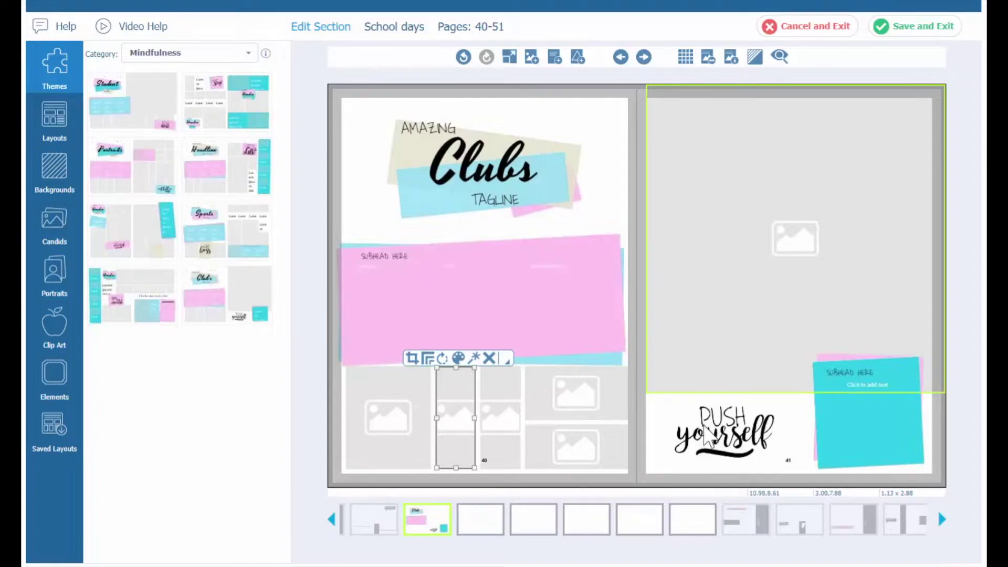
{"action": "left_click", "coordinate": [515, 270]}
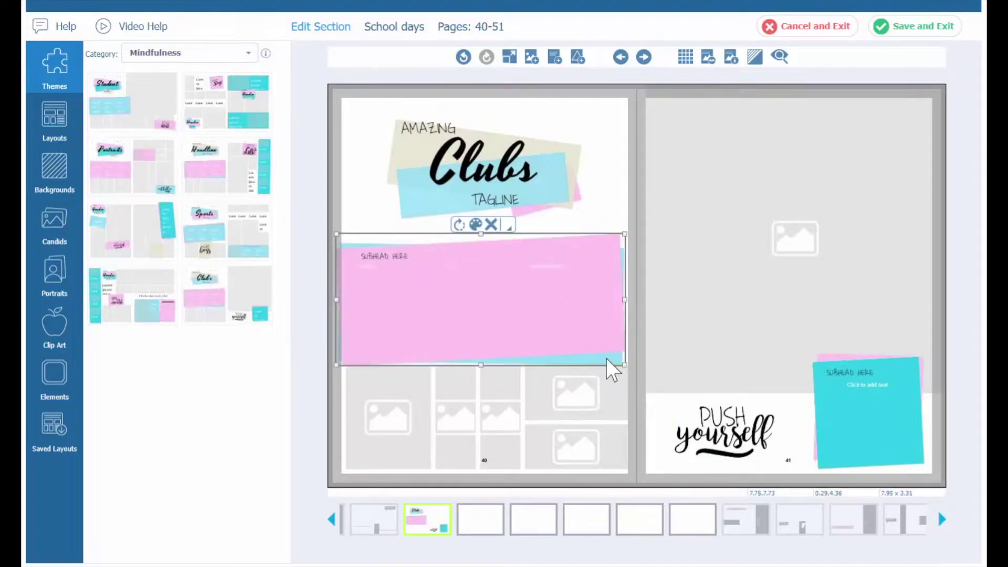
Move the "Push yourself" artwork on page 41 up onto the large photo frame.
{"action": "left_click", "coordinate": [865, 373]}
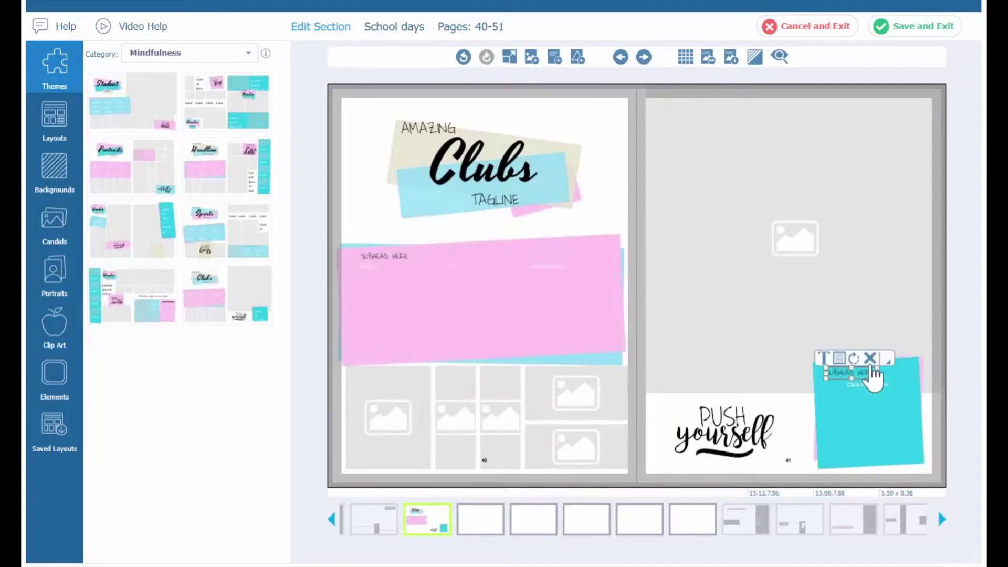
{"action": "left_click", "coordinate": [925, 361]}
{"action": "left_click", "coordinate": [745, 417]}
{"action": "left_click_drag", "start_coordinate": [735, 415], "coordinate": [740, 346]}
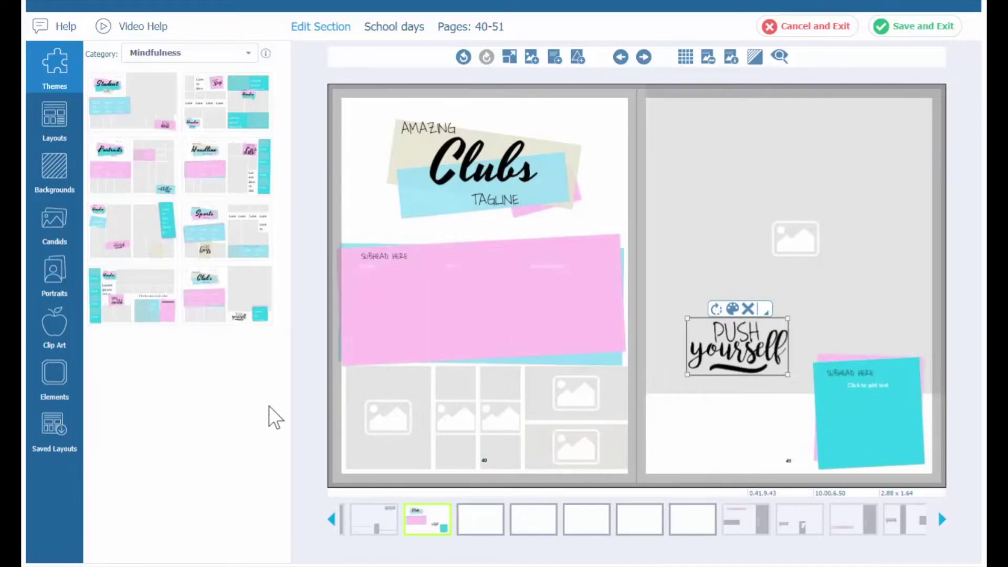
Apply the Movie Night theme's Headline layout to pages 40 and 41 and replace it with that theme's Clubs Life layout.
{"action": "left_click", "coordinate": [197, 54]}
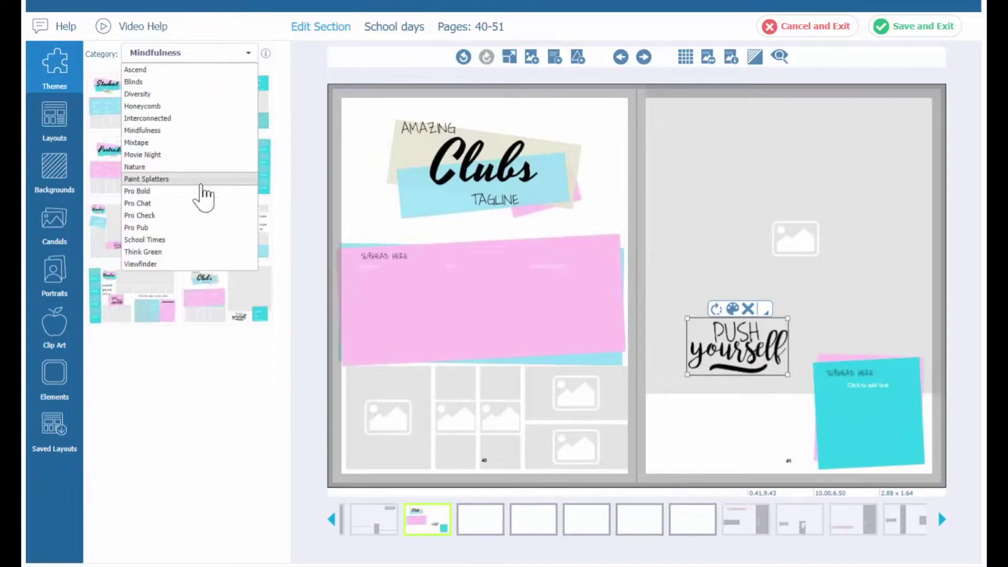
{"action": "left_click", "coordinate": [236, 154]}
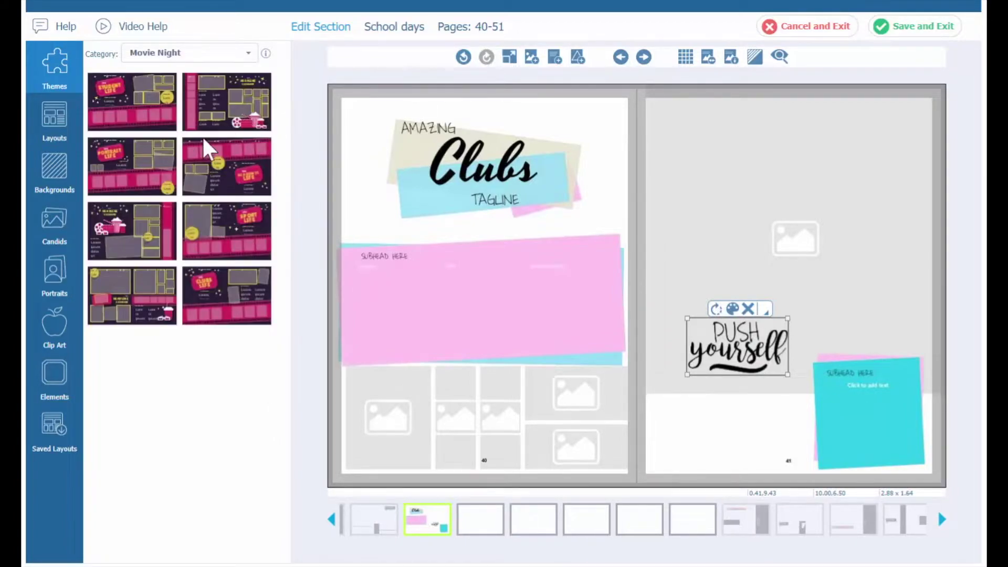
{"action": "left_click_drag", "start_coordinate": [586, 195], "coordinate": [651, 223]}
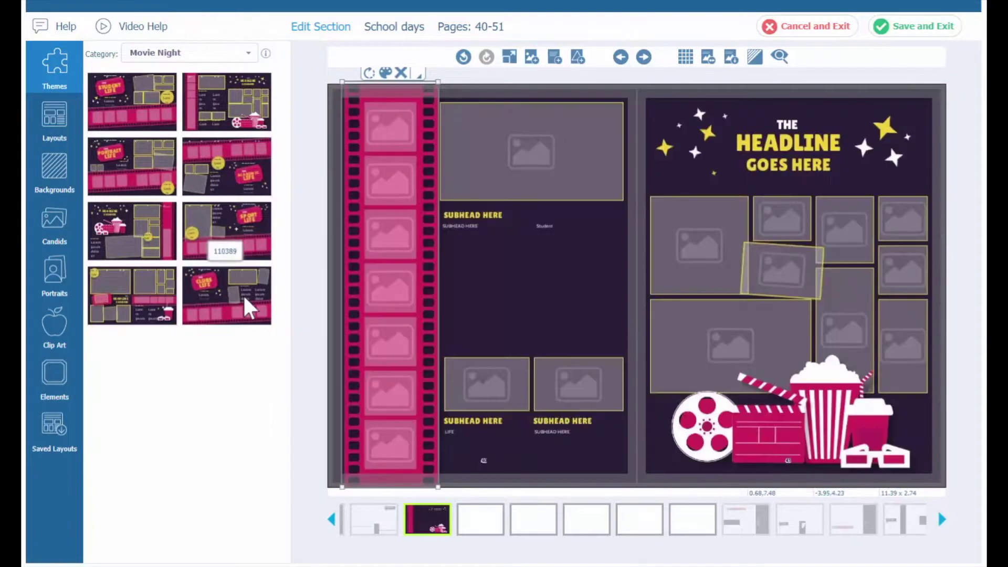
{"action": "left_click_drag", "start_coordinate": [249, 307], "coordinate": [607, 225]}
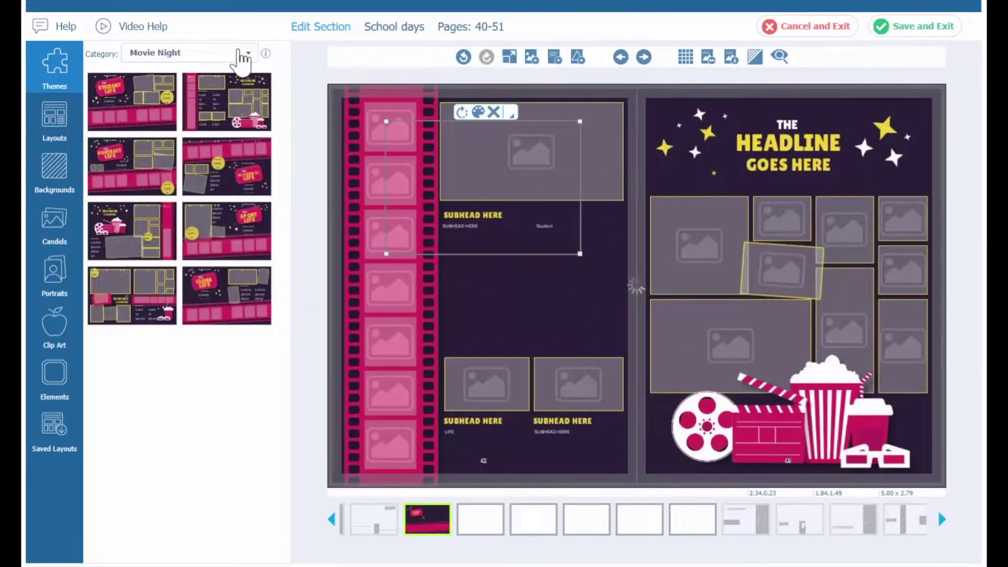
Apply the School Times theme's Student Life layout to the spread and replace it with the Portrait Life layout.
{"action": "left_click", "coordinate": [237, 53]}
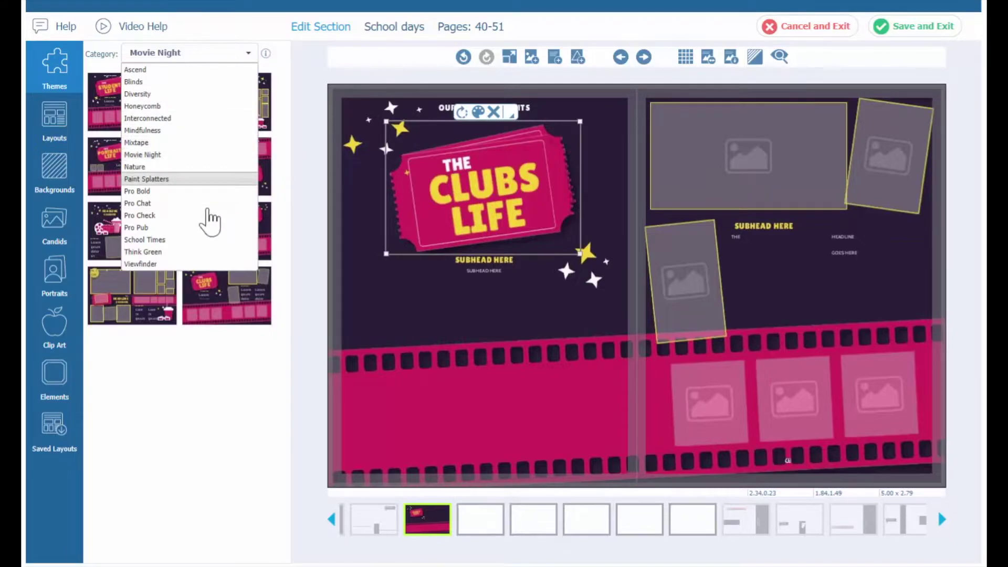
{"action": "left_click", "coordinate": [210, 240]}
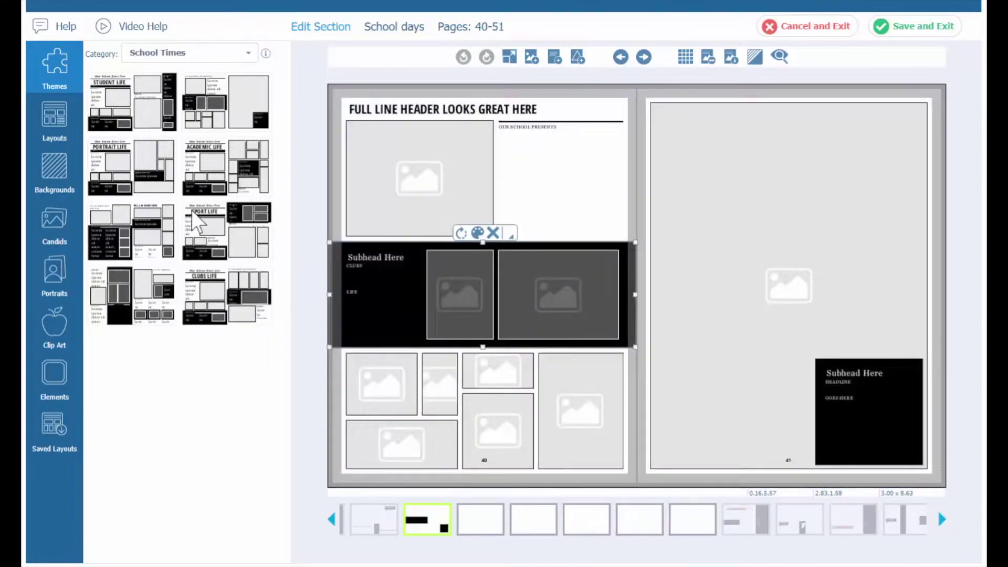
{"action": "left_click_drag", "start_coordinate": [137, 99], "coordinate": [632, 311]}
{"action": "left_click", "coordinate": [646, 377]}
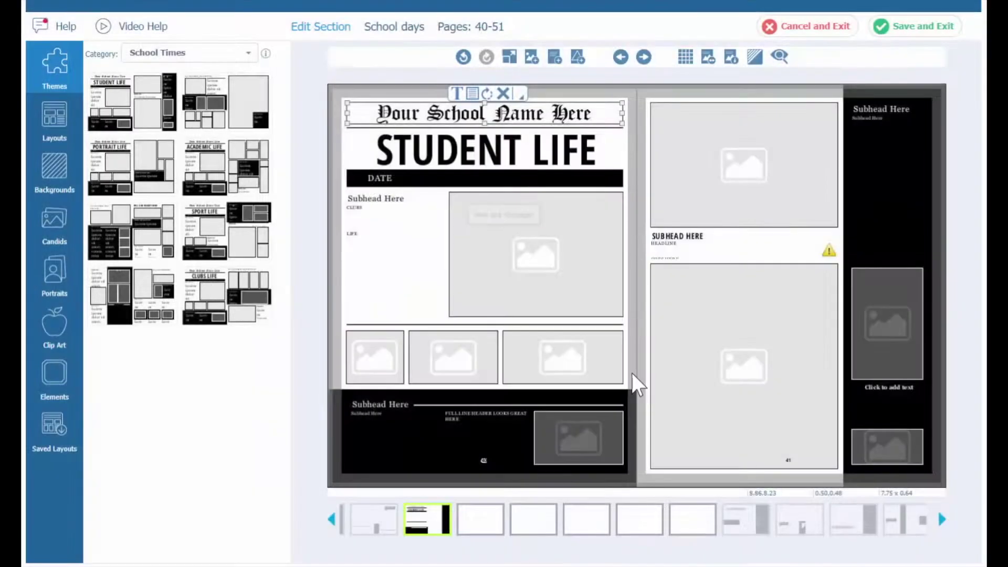
{"action": "left_click_drag", "start_coordinate": [315, 157], "coordinate": [635, 286]}
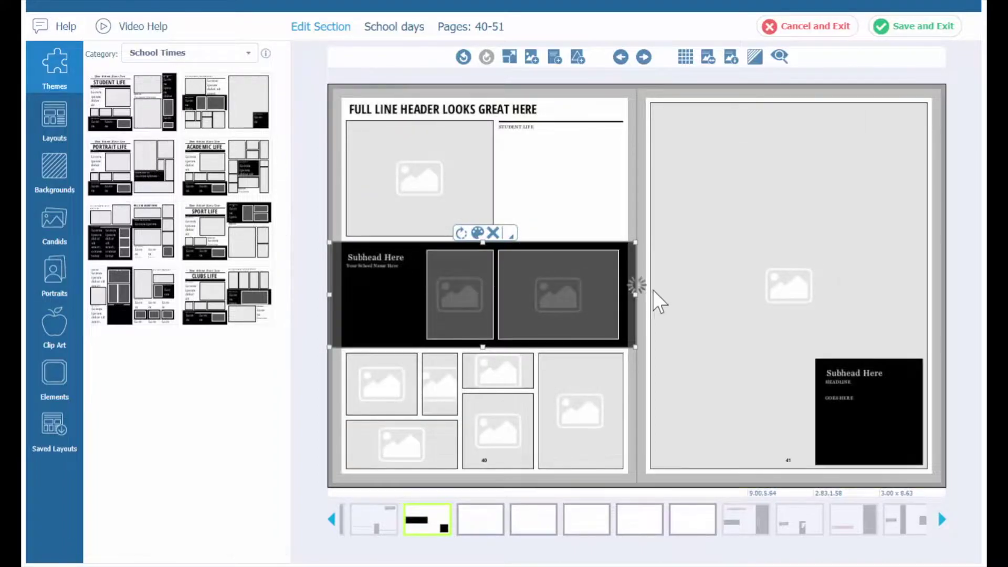
Apply the Think Green theme's Academics layout to the spread and replace it with the layout that has a yellow photo band.
{"action": "left_click", "coordinate": [213, 54]}
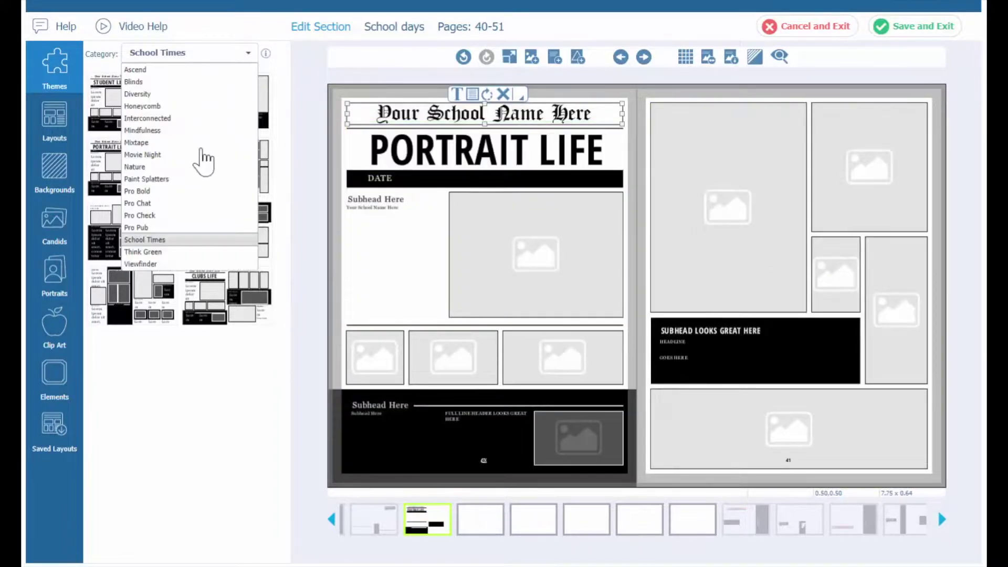
{"action": "left_click", "coordinate": [197, 251]}
{"action": "left_click_drag", "start_coordinate": [234, 189], "coordinate": [720, 287]}
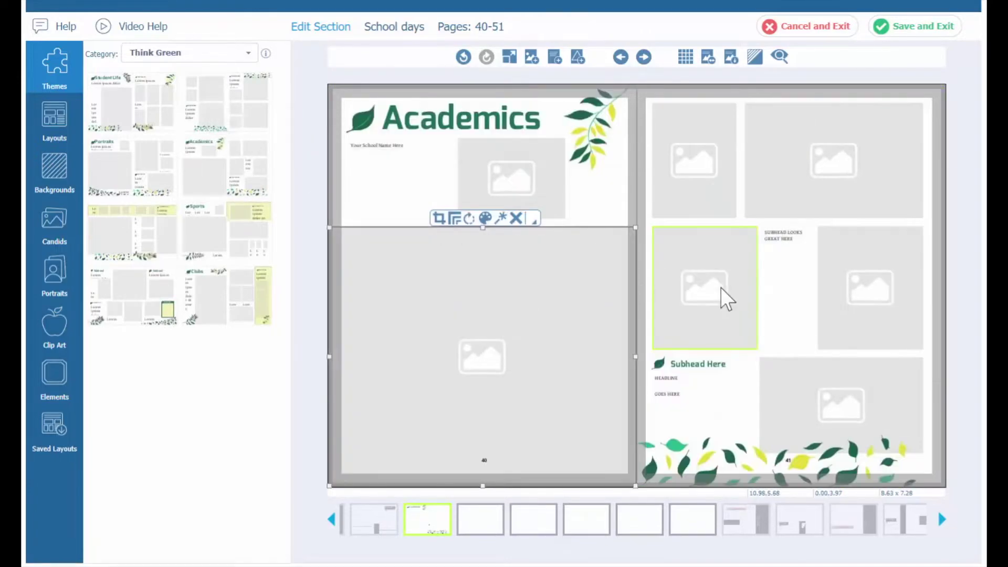
{"action": "left_click_drag", "start_coordinate": [147, 220], "coordinate": [811, 254]}
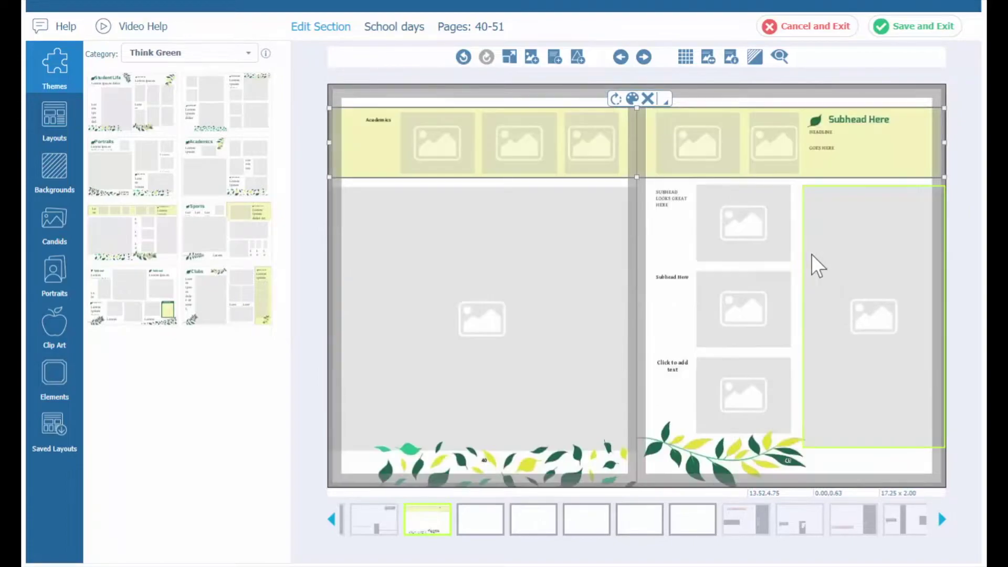
Apply the Mindfulness theme's Student Life layout to pages 40 and 41 and view the theme's description, fonts and elements.
{"action": "left_click", "coordinate": [239, 53]}
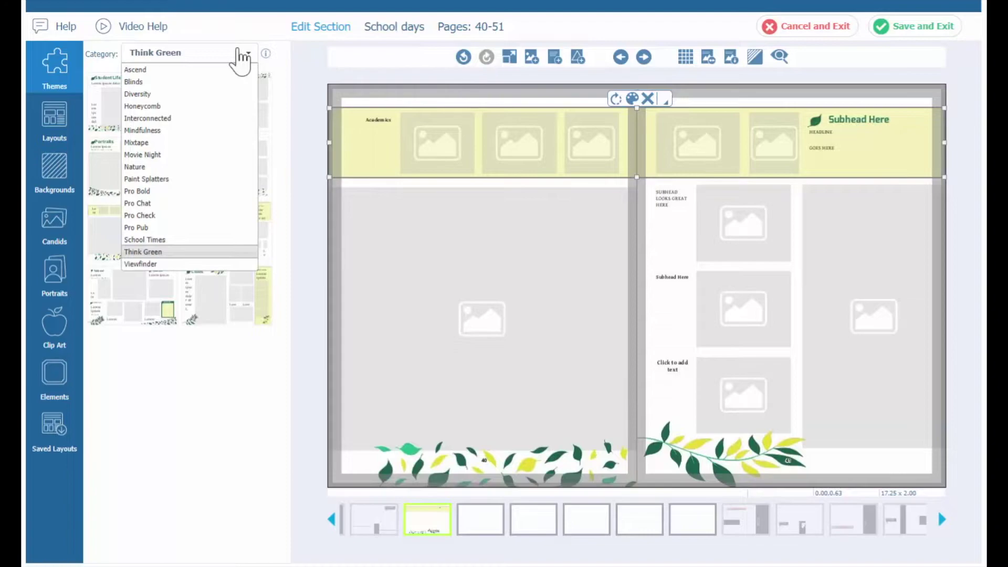
{"action": "left_click", "coordinate": [253, 26]}
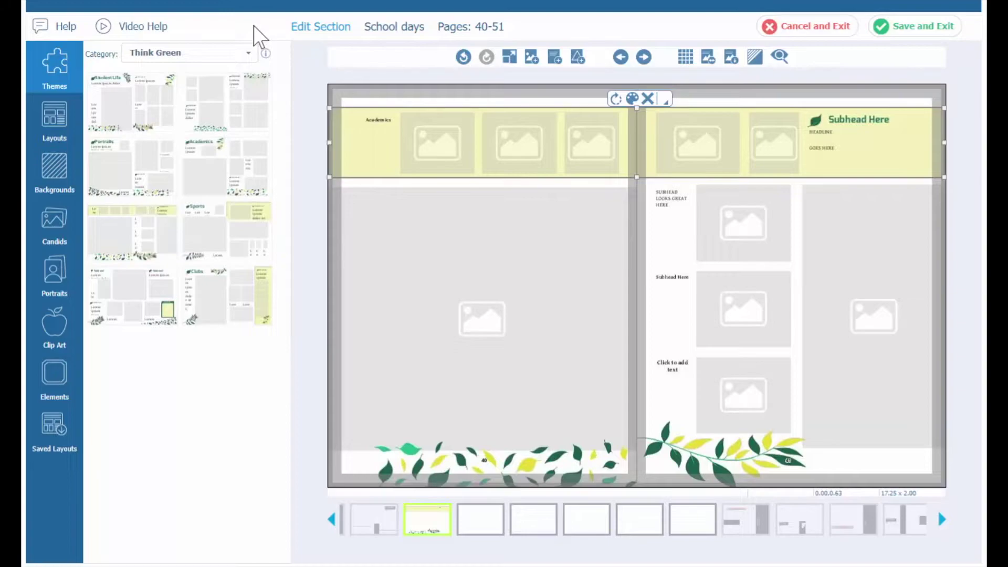
{"action": "left_click", "coordinate": [191, 53]}
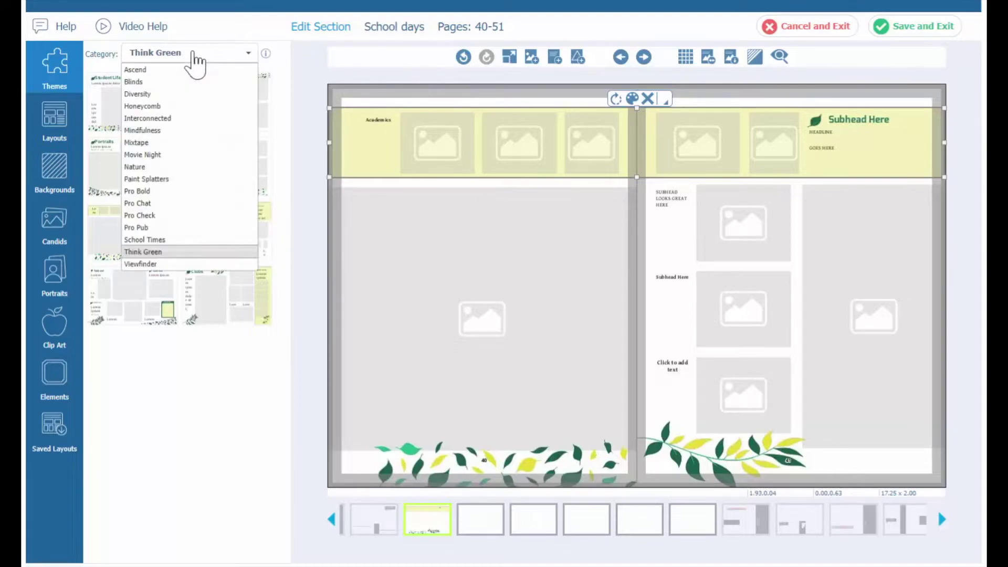
{"action": "left_click", "coordinate": [186, 132]}
{"action": "left_click_drag", "start_coordinate": [142, 126], "coordinate": [638, 281]}
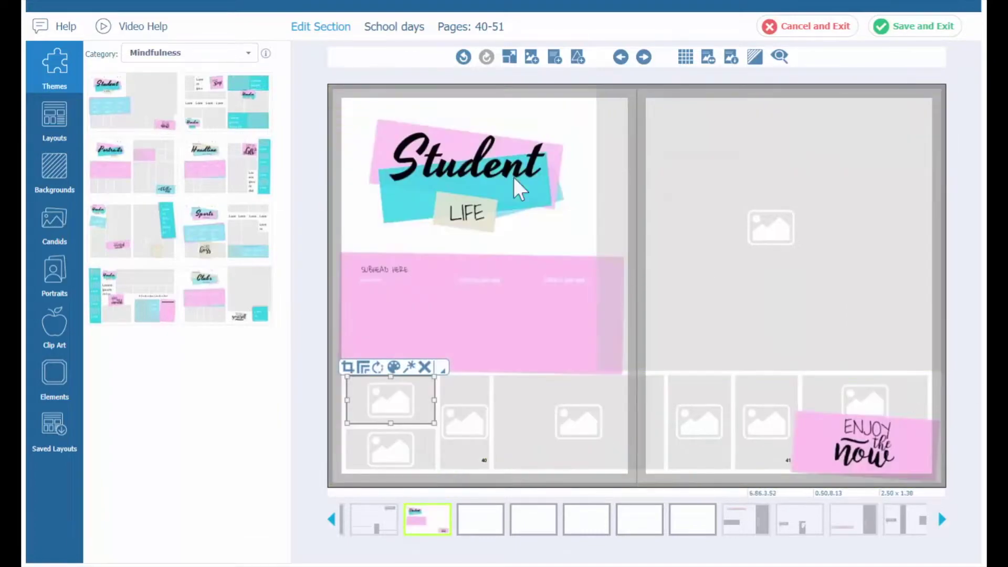
{"action": "left_click", "coordinate": [266, 54]}
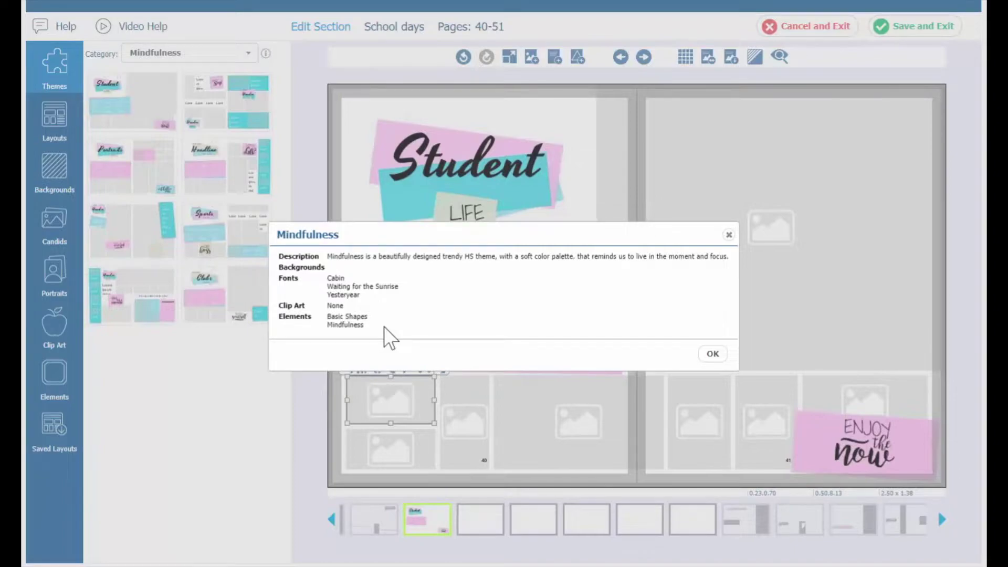
{"action": "left_click", "coordinate": [729, 236]}
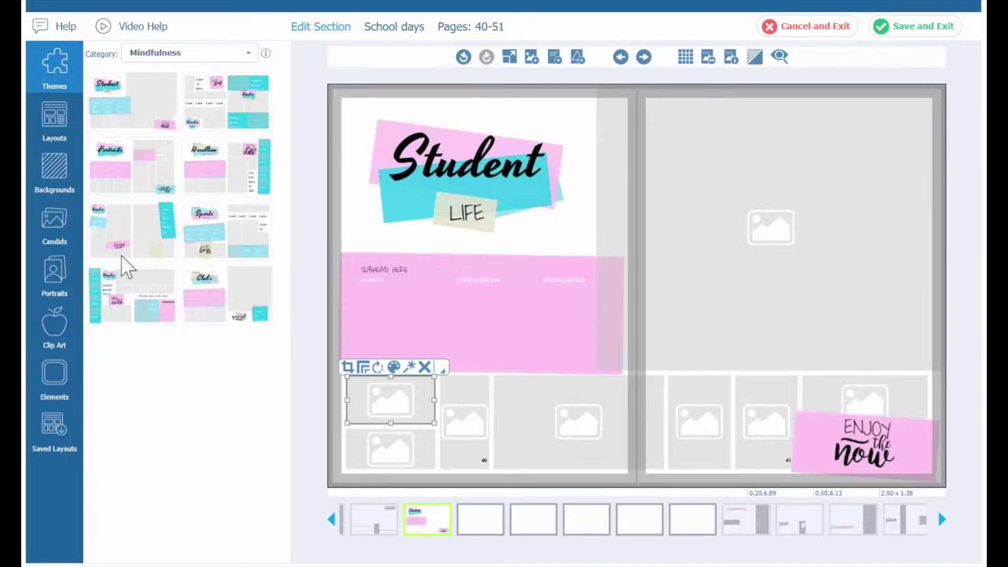
Auto-fill only the empty photo frames with candids from the School days folder.
{"action": "left_click", "coordinate": [54, 218]}
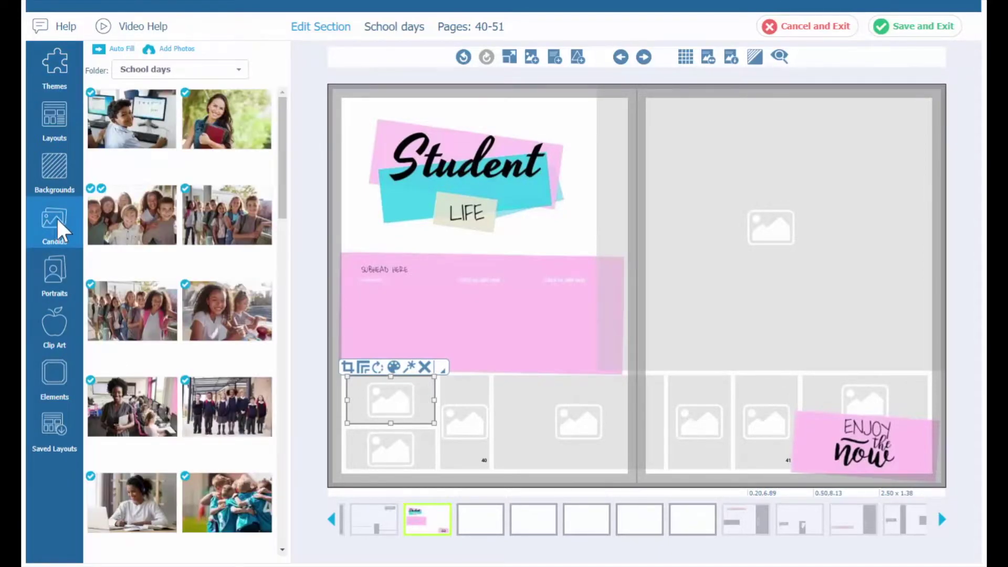
{"action": "left_click", "coordinate": [129, 50]}
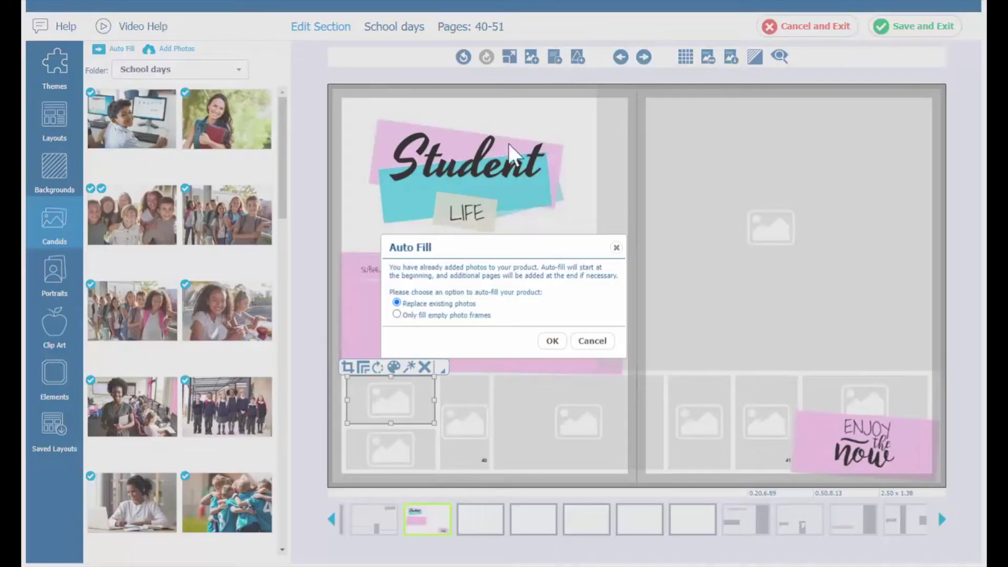
{"action": "left_click", "coordinate": [396, 313]}
{"action": "left_click", "coordinate": [551, 341]}
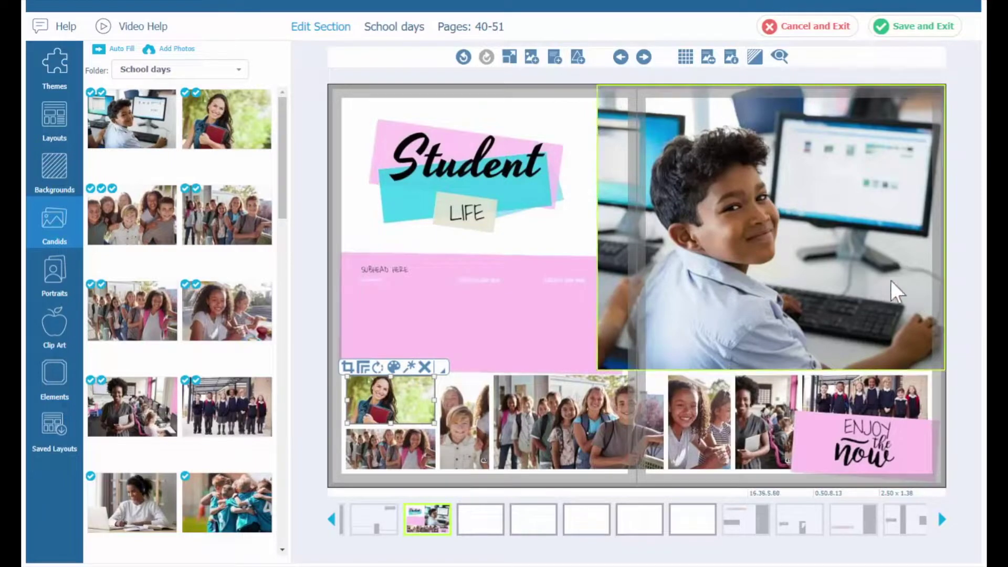
Give the large photo of the boy at the computer an oval shape with a 12 pt purple border in colour 9370db.
{"action": "left_click", "coordinate": [865, 265]}
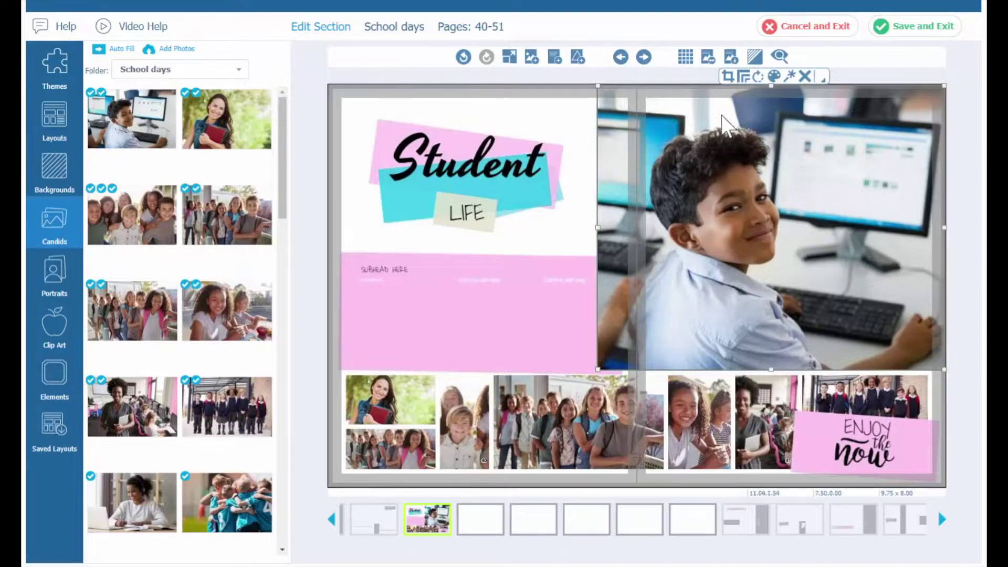
{"action": "left_click", "coordinate": [743, 77]}
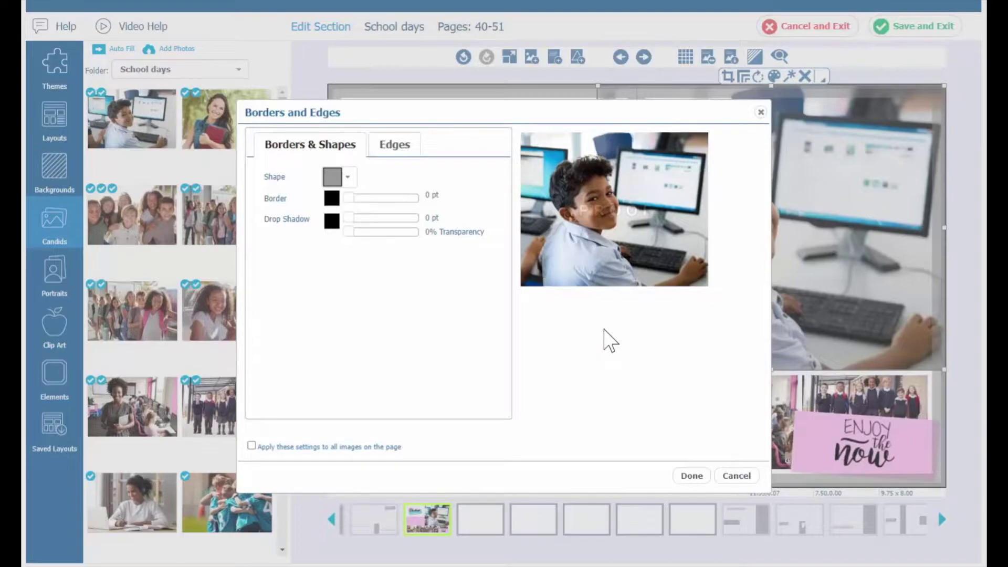
{"action": "left_click", "coordinate": [350, 180]}
{"action": "left_click", "coordinate": [333, 220]}
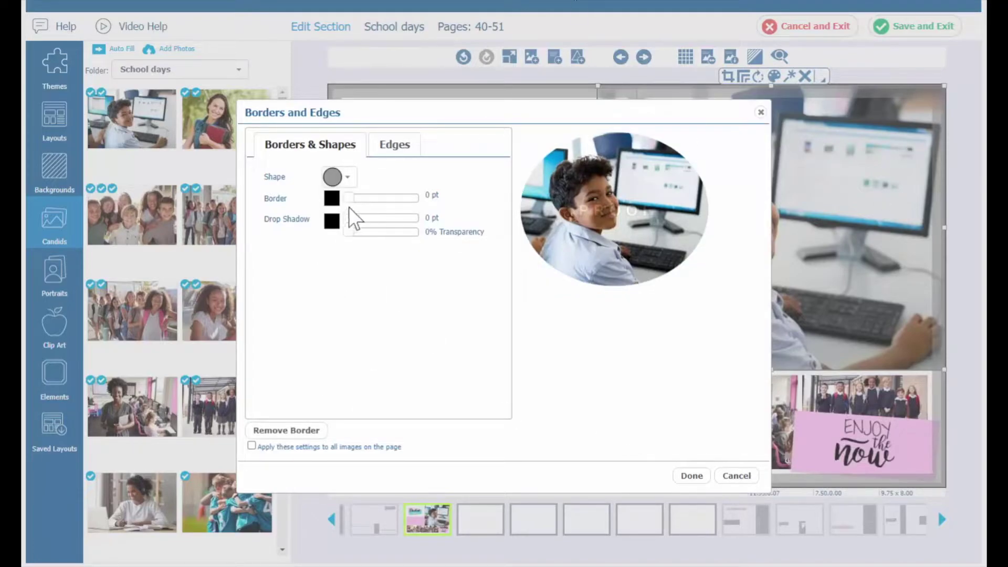
{"action": "left_click_drag", "start_coordinate": [348, 198], "coordinate": [402, 199]}
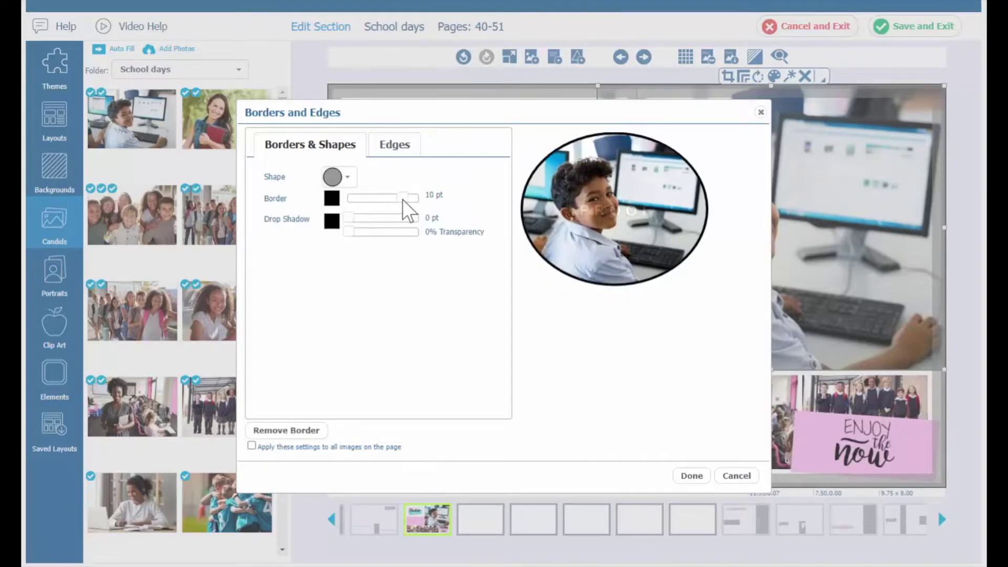
{"action": "left_click", "coordinate": [331, 200]}
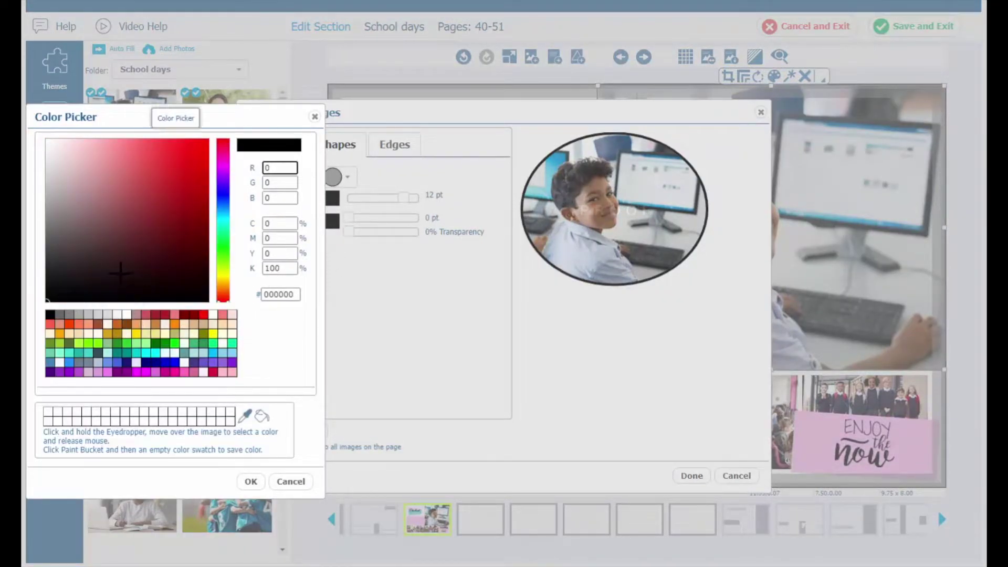
{"action": "left_click", "coordinate": [222, 367]}
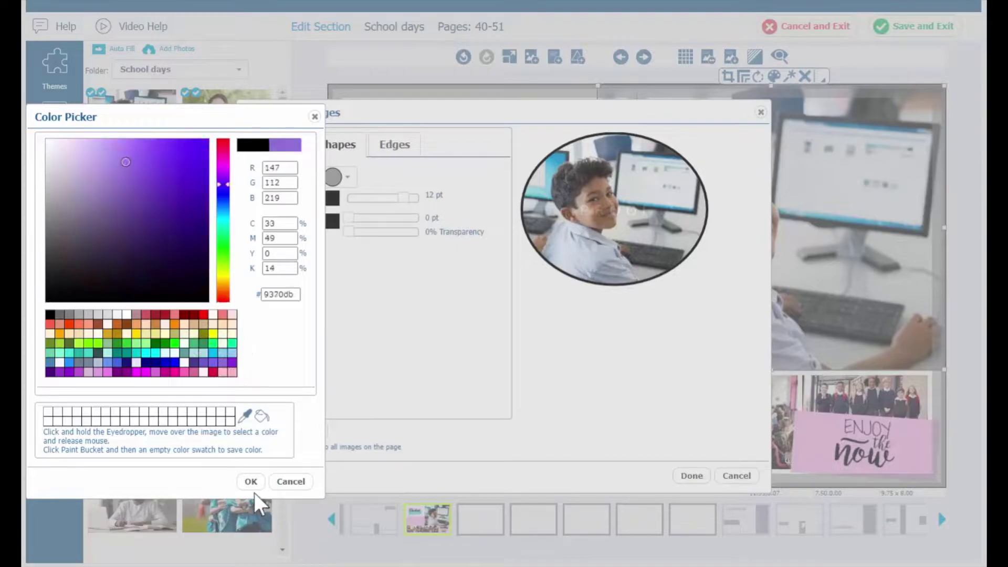
{"action": "left_click", "coordinate": [251, 481]}
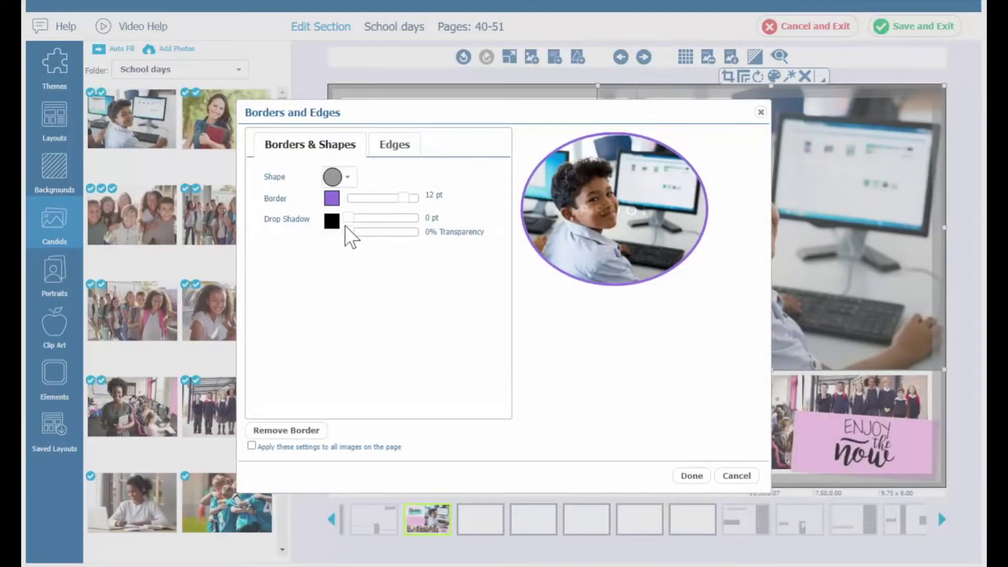
Add a 14 pt drop shadow with 57% transparency in magenta ff00ff to the oval photo.
{"action": "left_click_drag", "start_coordinate": [348, 218], "coordinate": [413, 225]}
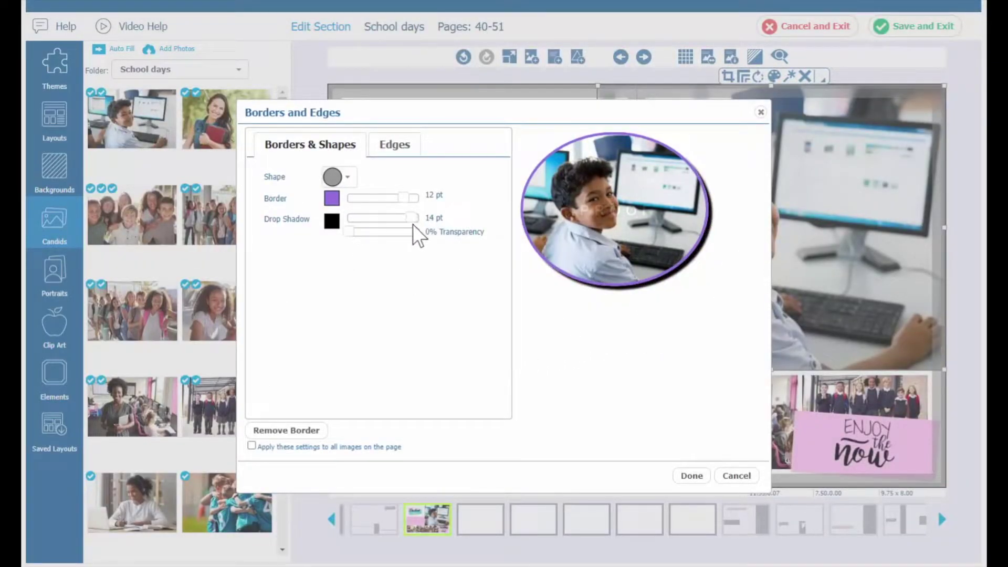
{"action": "left_click_drag", "start_coordinate": [347, 233], "coordinate": [383, 236]}
{"action": "left_click", "coordinate": [332, 221]}
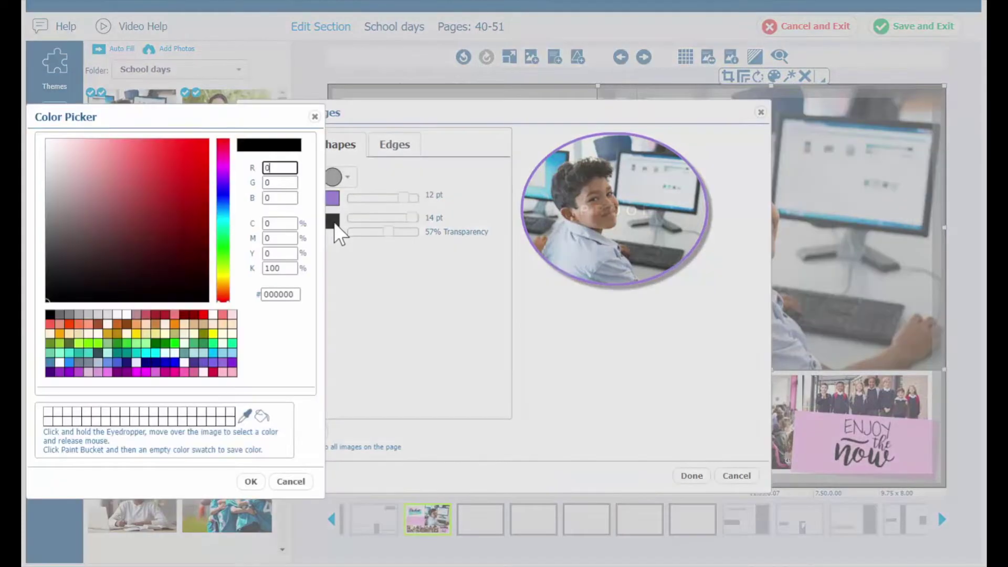
{"action": "left_click", "coordinate": [136, 371]}
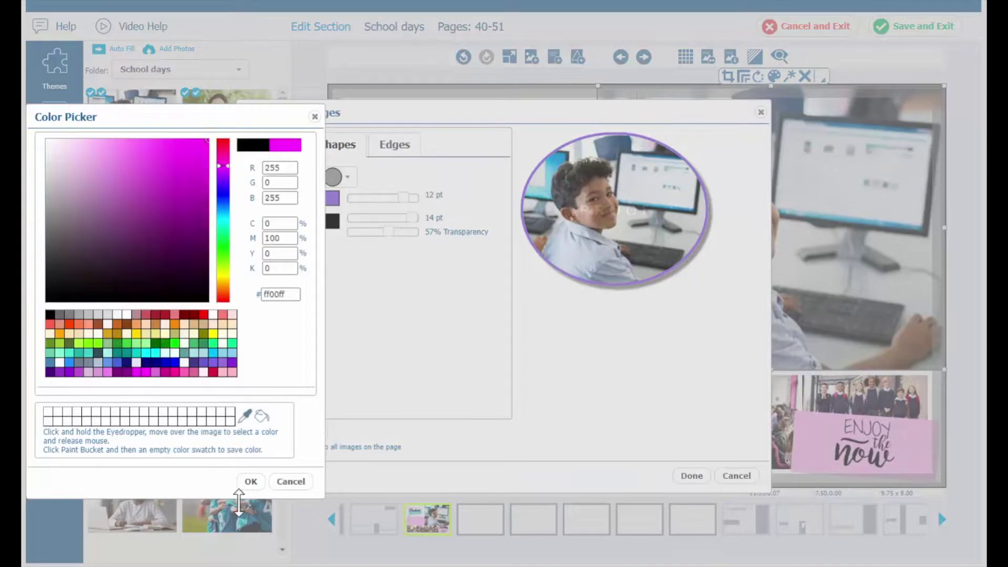
{"action": "left_click", "coordinate": [250, 482]}
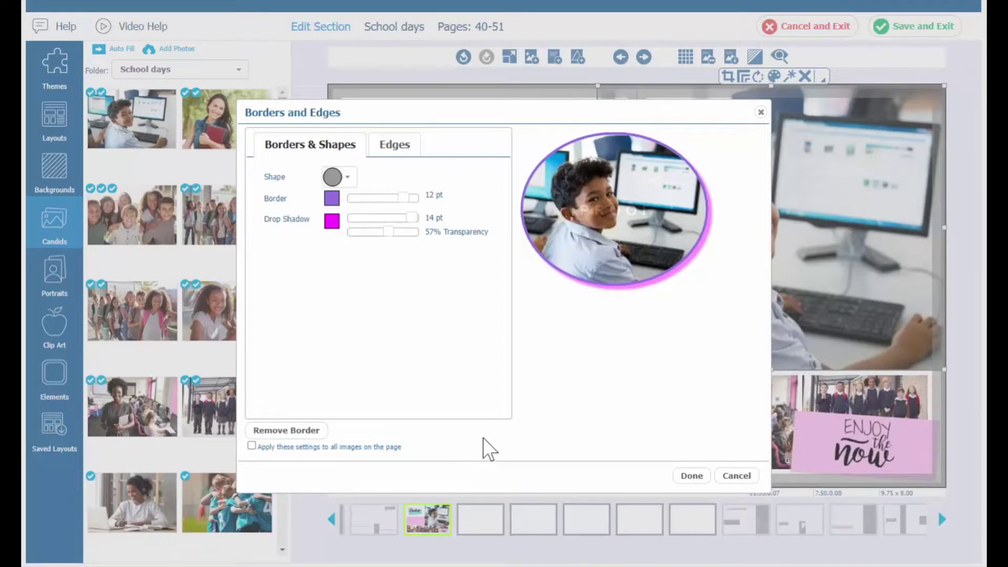
Try the speech bubble and thought cloud edge effects of the Bubbles type on the large computer photo.
{"action": "left_click", "coordinate": [402, 150]}
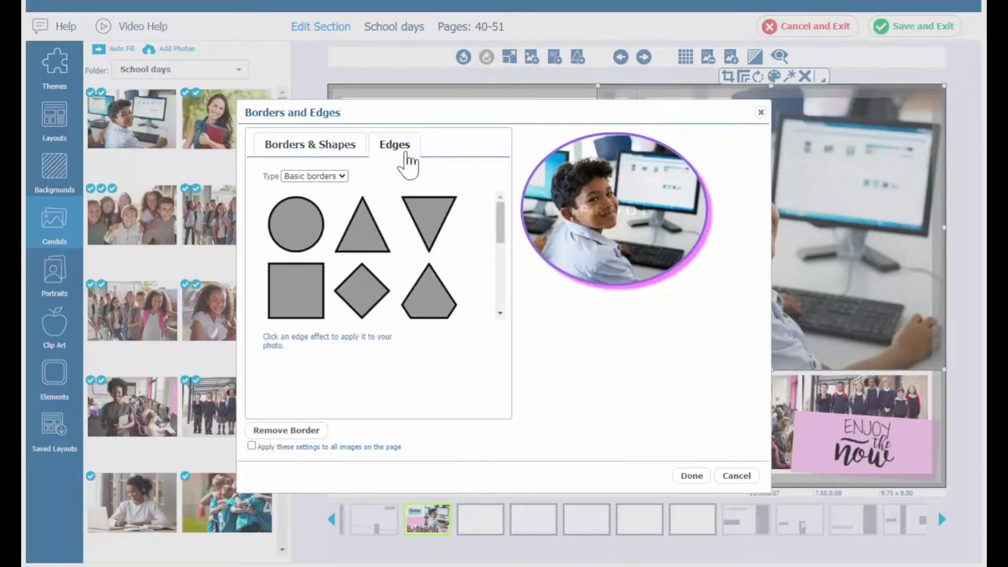
{"action": "left_click", "coordinate": [325, 175]}
{"action": "left_click", "coordinate": [328, 240]}
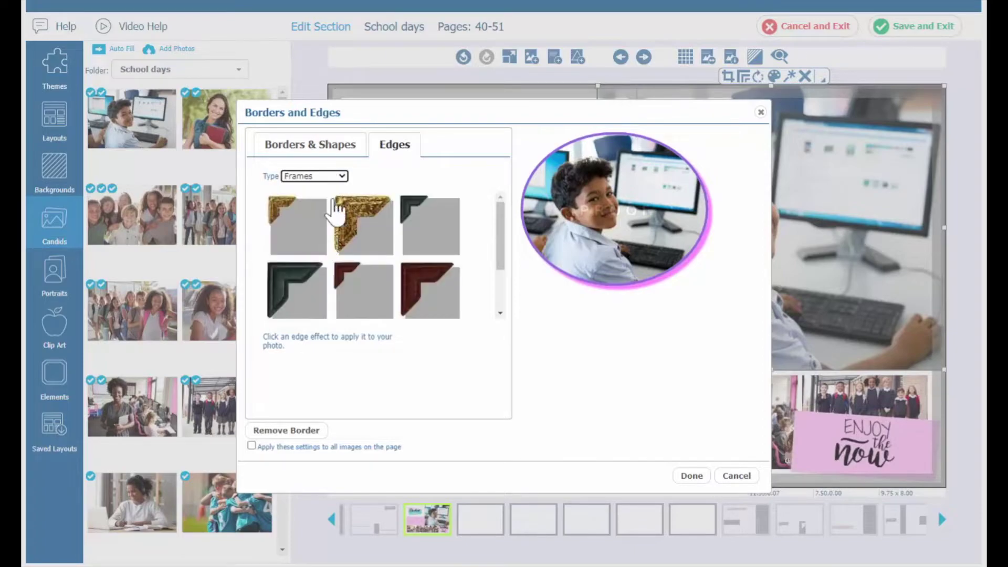
{"action": "left_click", "coordinate": [329, 176]}
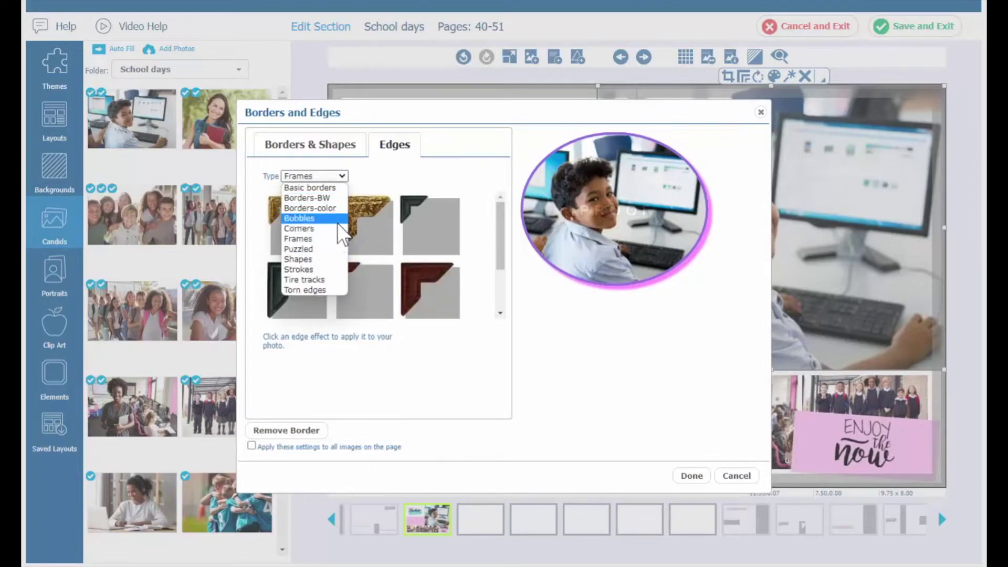
{"action": "left_click", "coordinate": [336, 221]}
{"action": "left_click", "coordinate": [374, 234]}
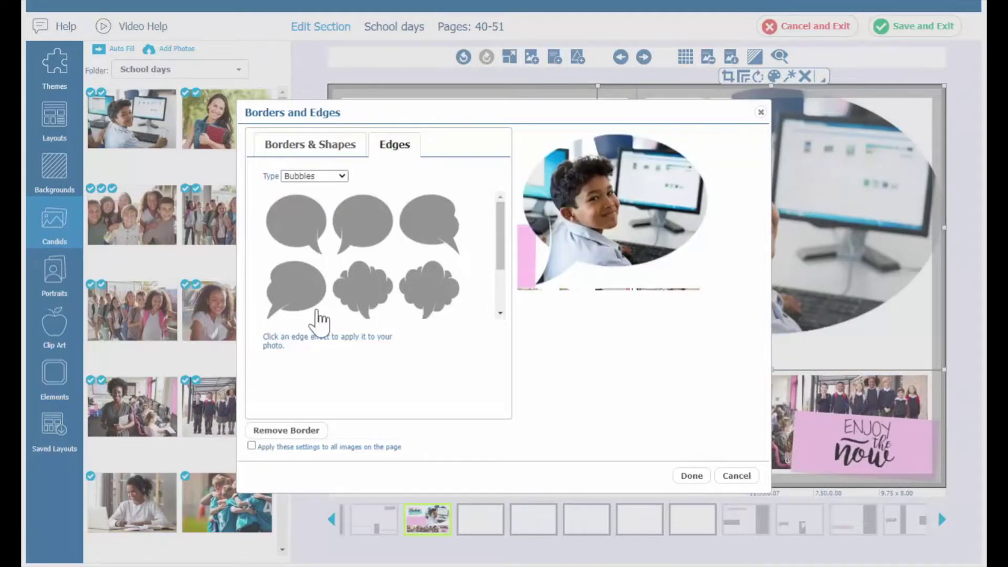
{"action": "left_click", "coordinate": [373, 305]}
Try a Puzzled edge effect on the large computer photo and discard the photo's border and edge changes.
{"action": "left_click", "coordinate": [317, 178]}
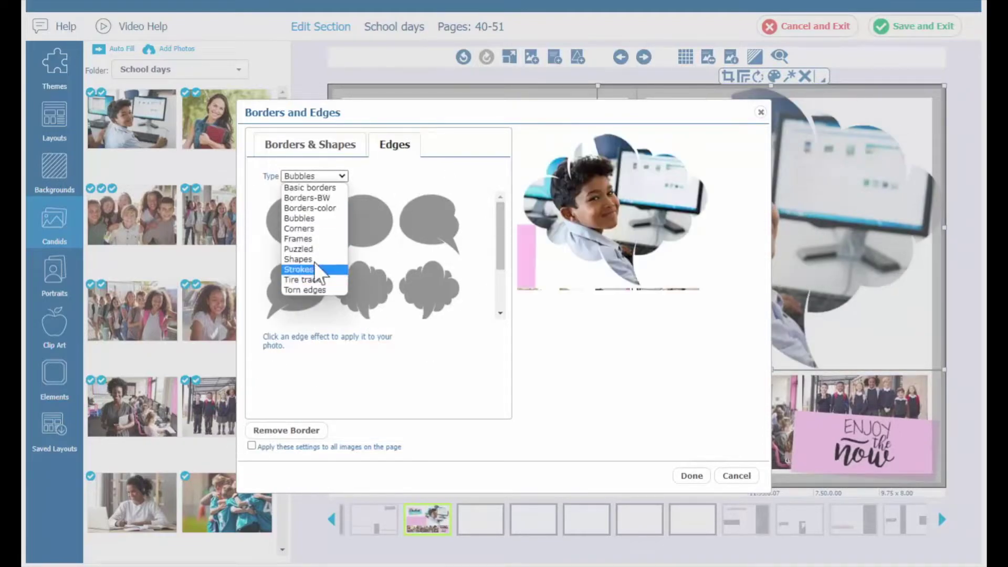
{"action": "left_click", "coordinate": [374, 236]}
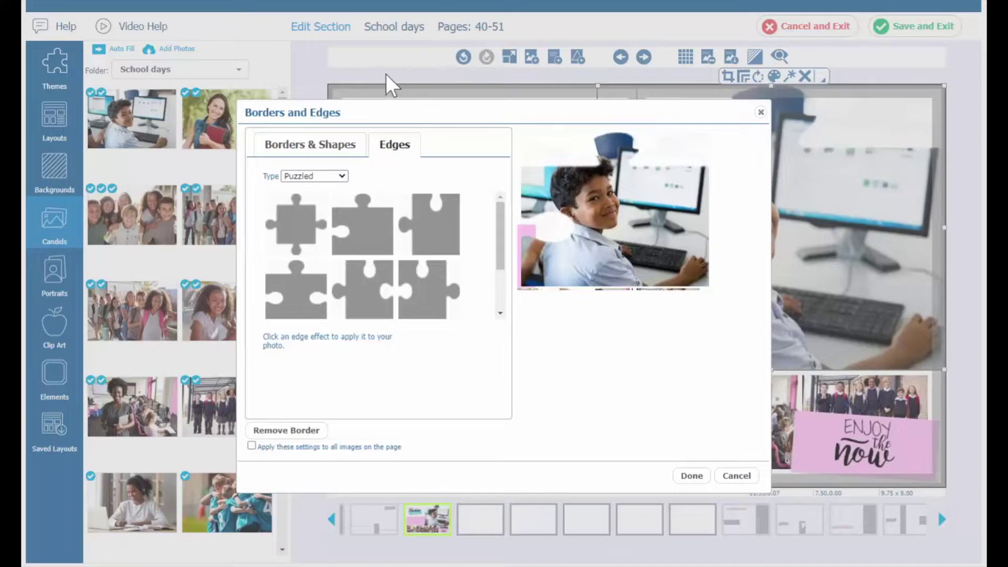
{"action": "left_click", "coordinate": [314, 152]}
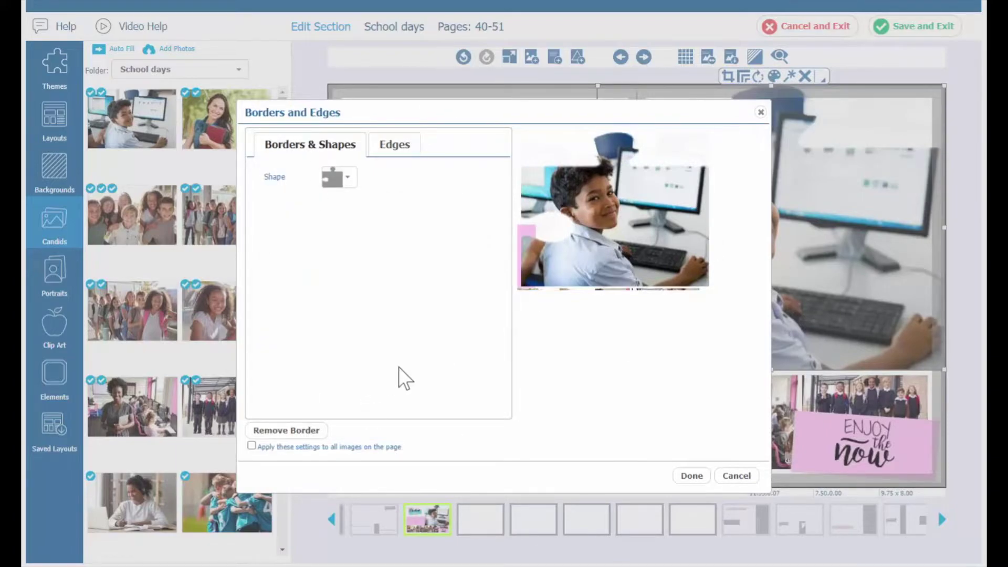
{"action": "left_click", "coordinate": [742, 476]}
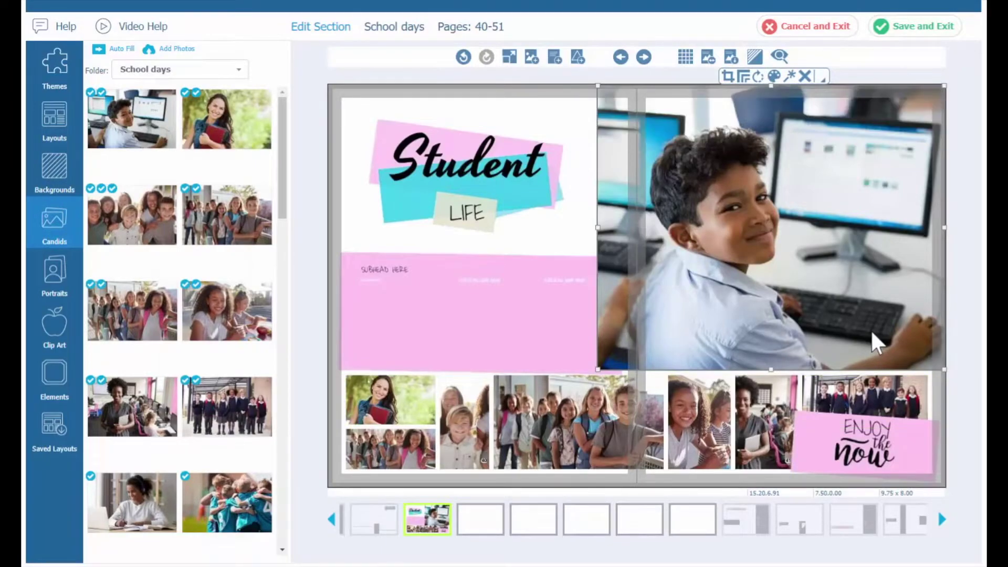
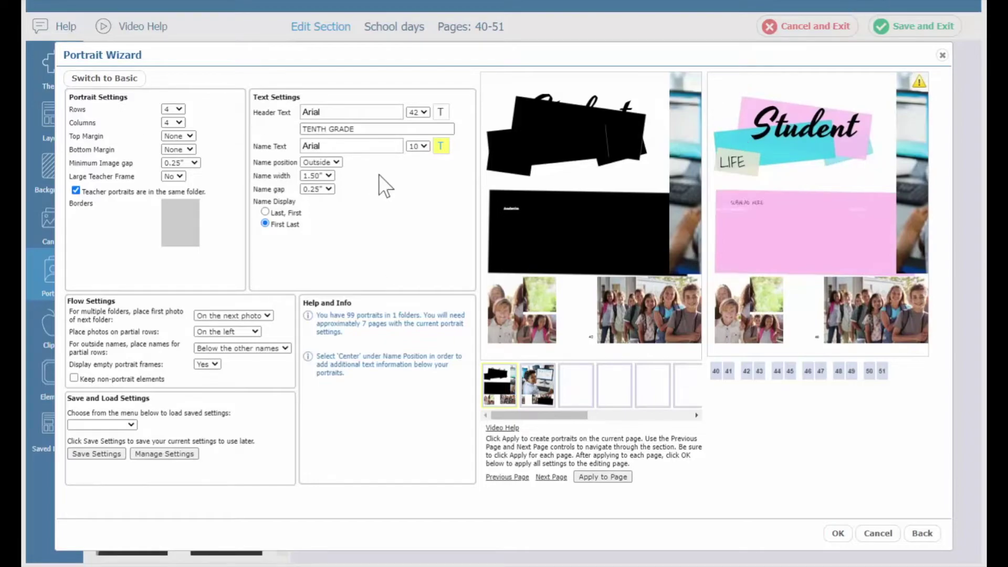
Apply the TENTH GRADE portrait grid to page 40 and set the name text's fill to deep pink.
{"action": "left_click", "coordinate": [597, 478]}
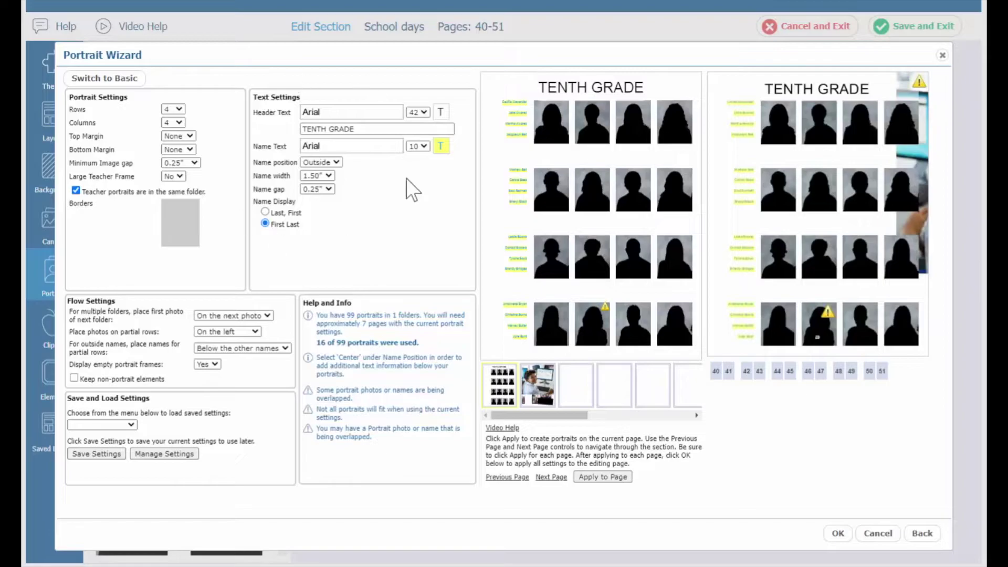
{"action": "left_click", "coordinate": [441, 146]}
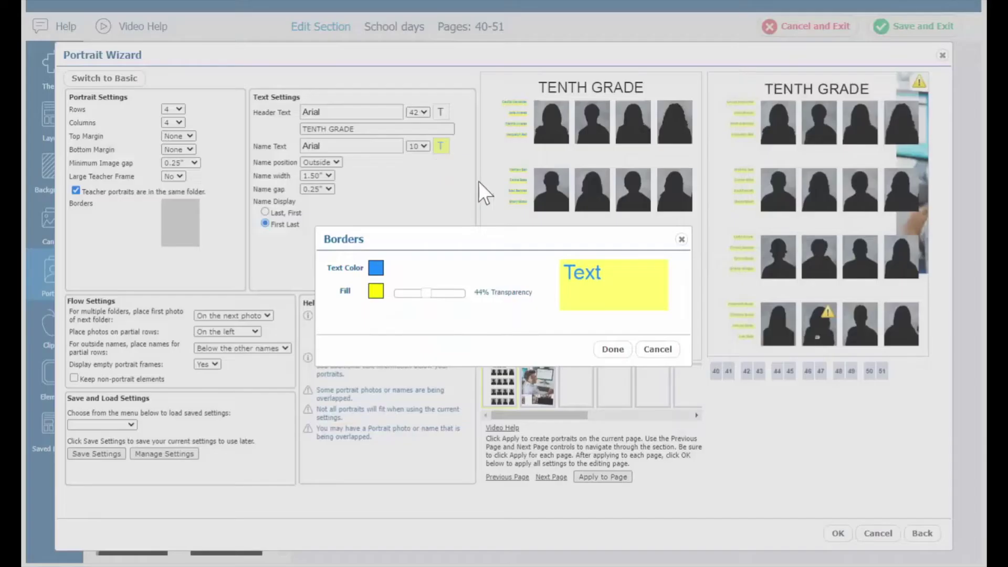
{"action": "left_click", "coordinate": [375, 291]}
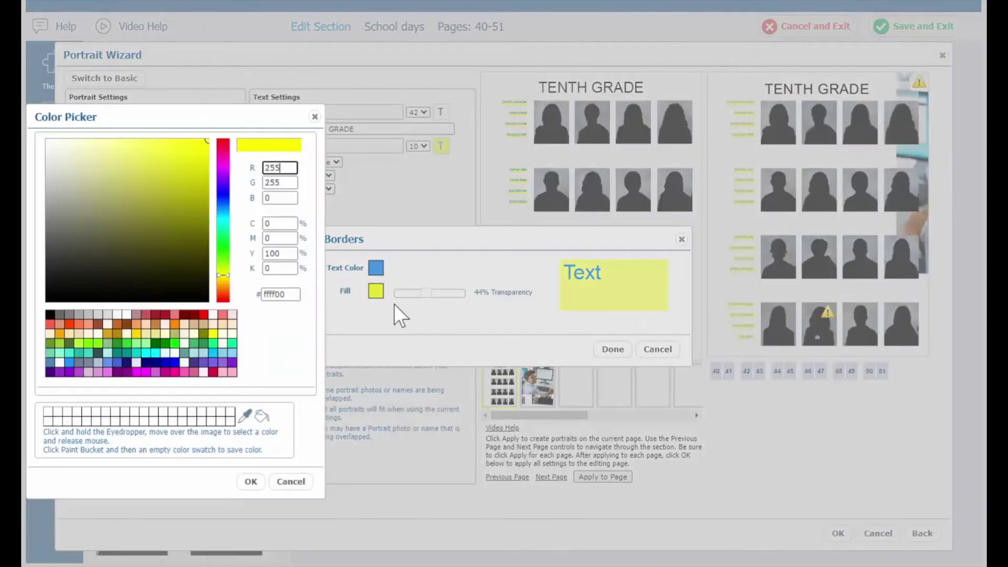
{"action": "left_click", "coordinate": [170, 371]}
{"action": "left_click", "coordinate": [251, 481]}
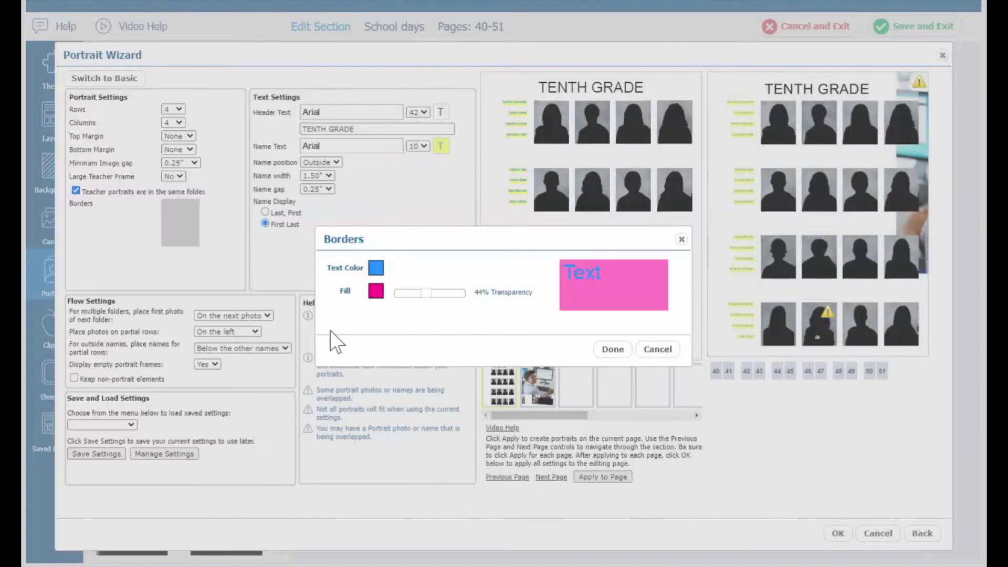
Set the portrait name text color to black 000000 and apply the new name styling to the page.
{"action": "left_click", "coordinate": [376, 267]}
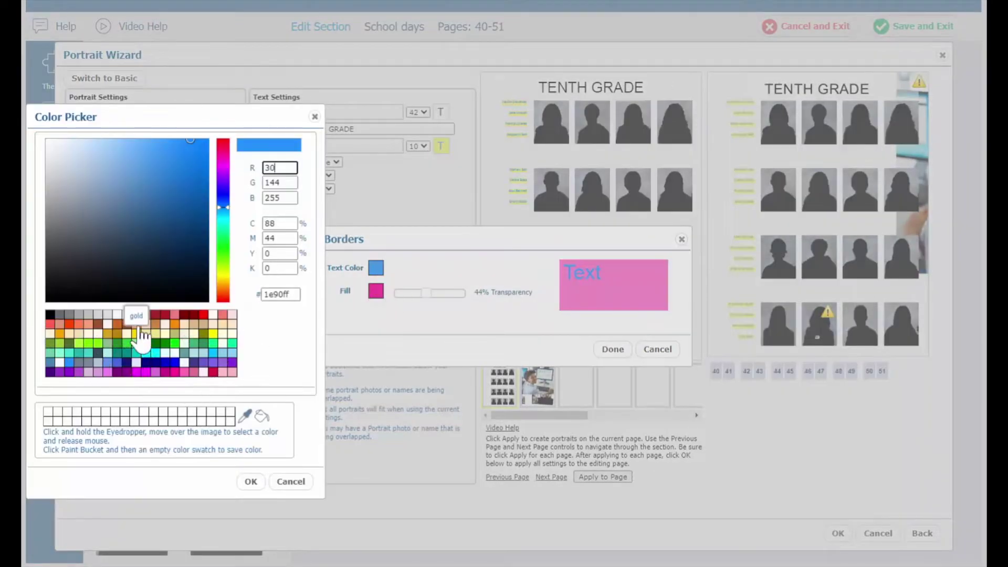
{"action": "left_click", "coordinate": [50, 315]}
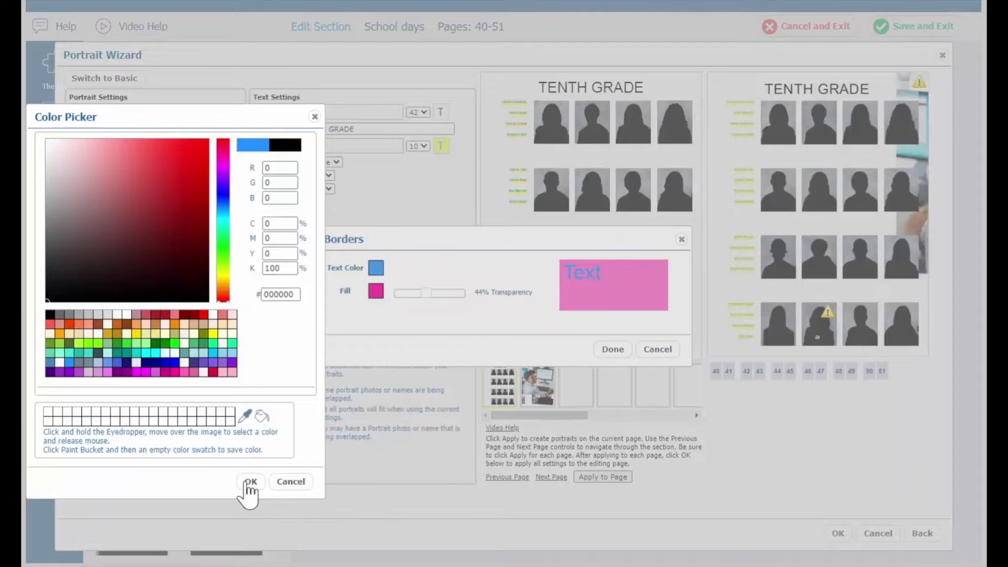
{"action": "left_click", "coordinate": [251, 481]}
{"action": "left_click", "coordinate": [613, 351]}
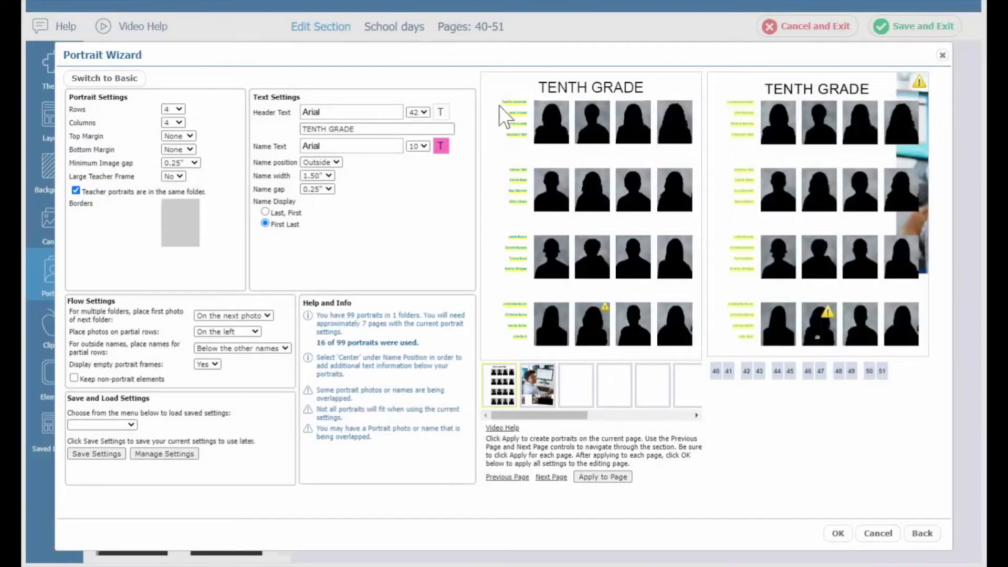
{"action": "left_click", "coordinate": [622, 478]}
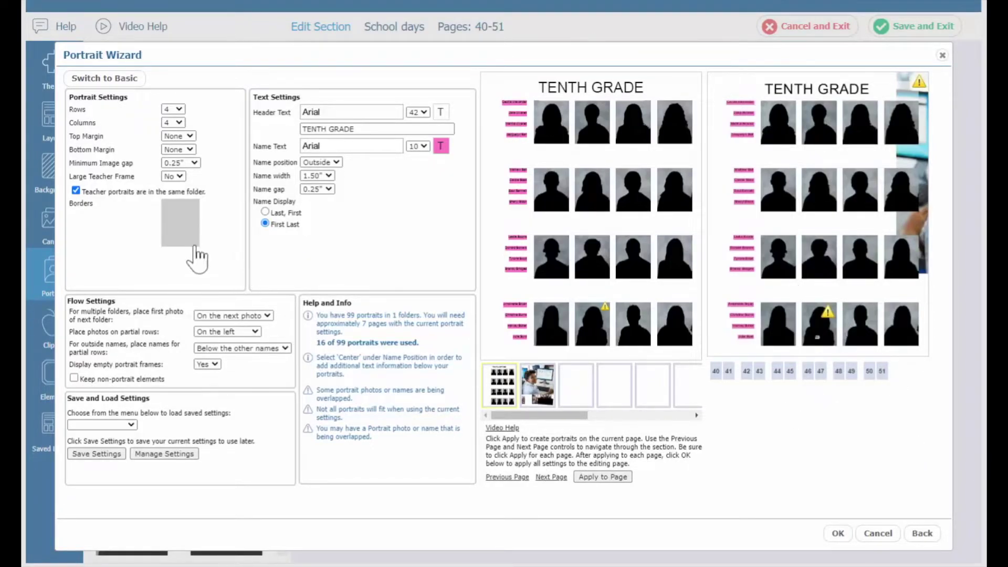
Give the portraits an oval shape, a 6 pt black border and an 8 pt drop shadow with 31% transparency in pink ff69b4.
{"action": "left_click", "coordinate": [177, 226]}
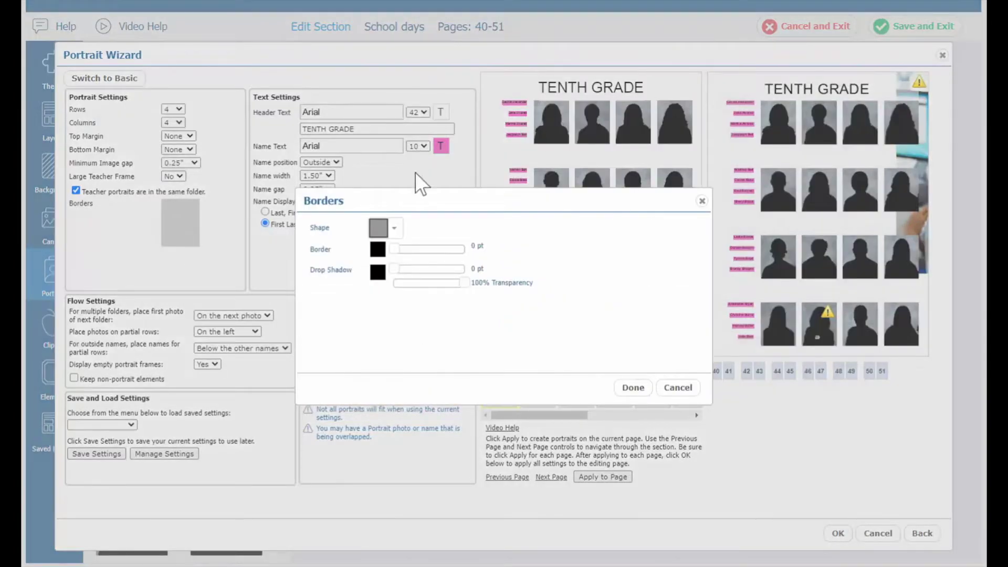
{"action": "left_click", "coordinate": [389, 236]}
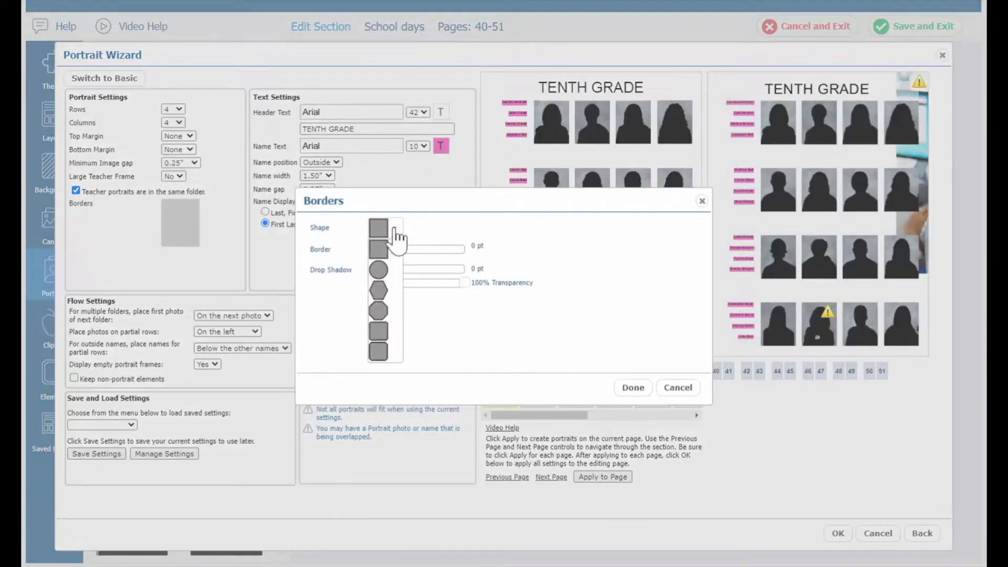
{"action": "left_click", "coordinate": [386, 274]}
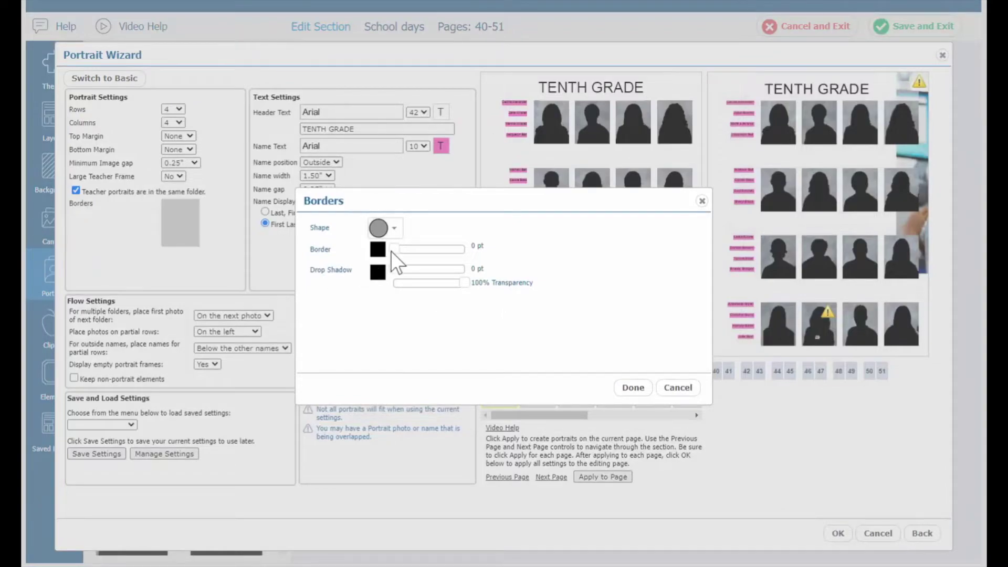
{"action": "left_click_drag", "start_coordinate": [395, 251], "coordinate": [412, 283]}
{"action": "left_click", "coordinate": [377, 274]}
{"action": "left_click", "coordinate": [181, 372]}
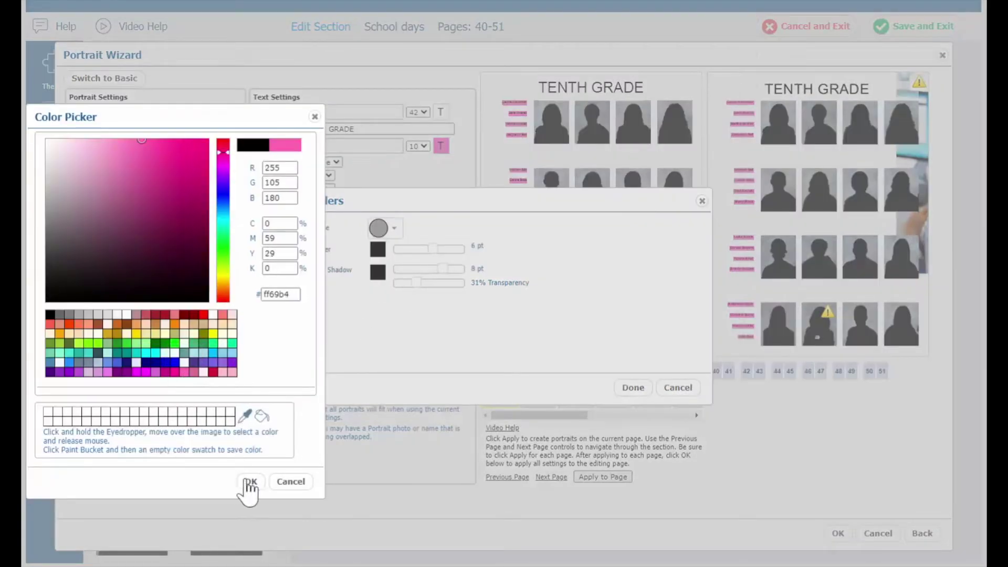
{"action": "left_click", "coordinate": [250, 481]}
{"action": "left_click", "coordinate": [638, 390]}
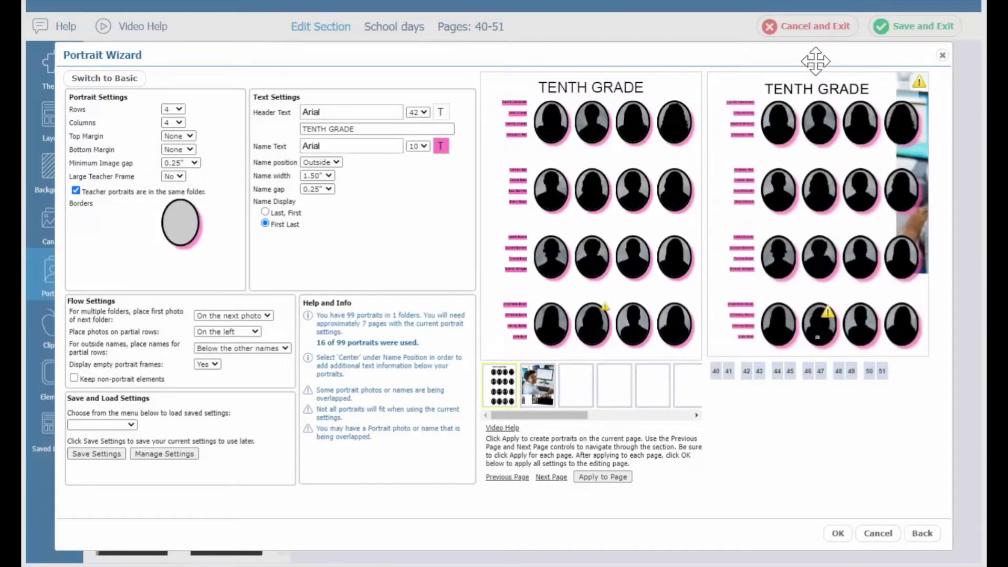
Place the portrait grid on the page without saving its settings under a name, and undo the placement.
{"action": "left_click", "coordinate": [837, 533]}
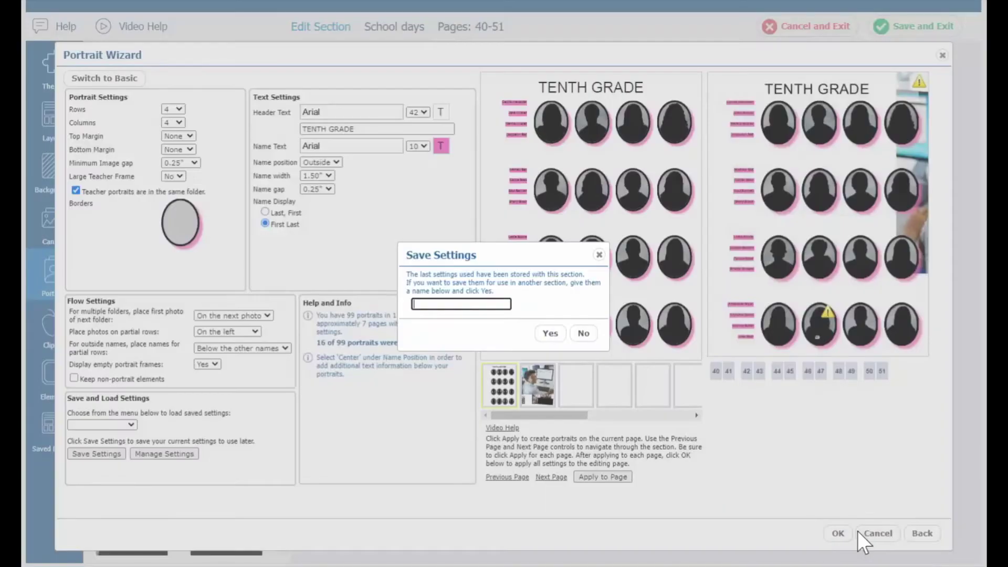
{"action": "left_click", "coordinate": [582, 334]}
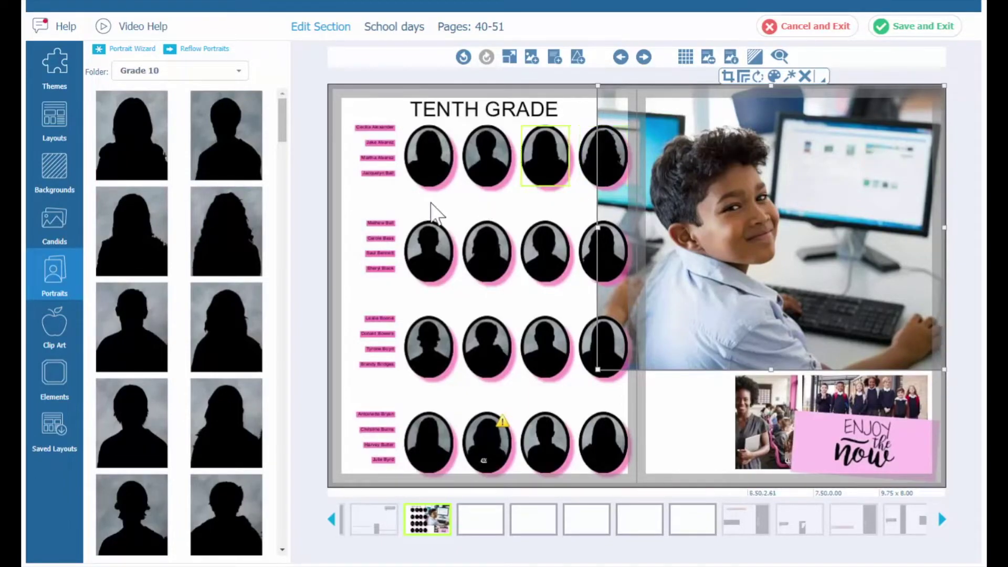
{"action": "left_click", "coordinate": [464, 57]}
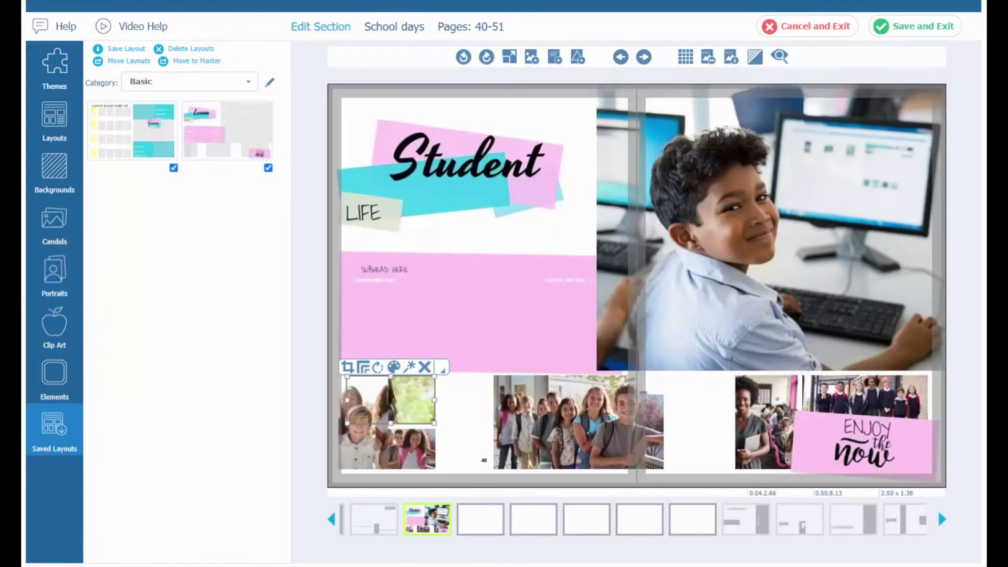
View the clip art and background libraries, and exit the School days section without saving its changes.
{"action": "left_click", "coordinate": [65, 336]}
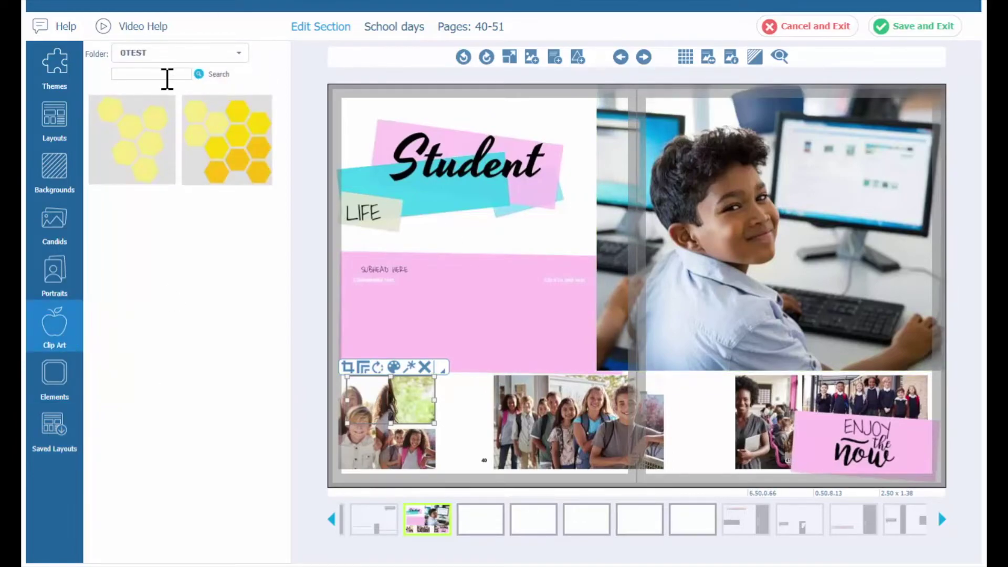
{"action": "left_click", "coordinate": [66, 161]}
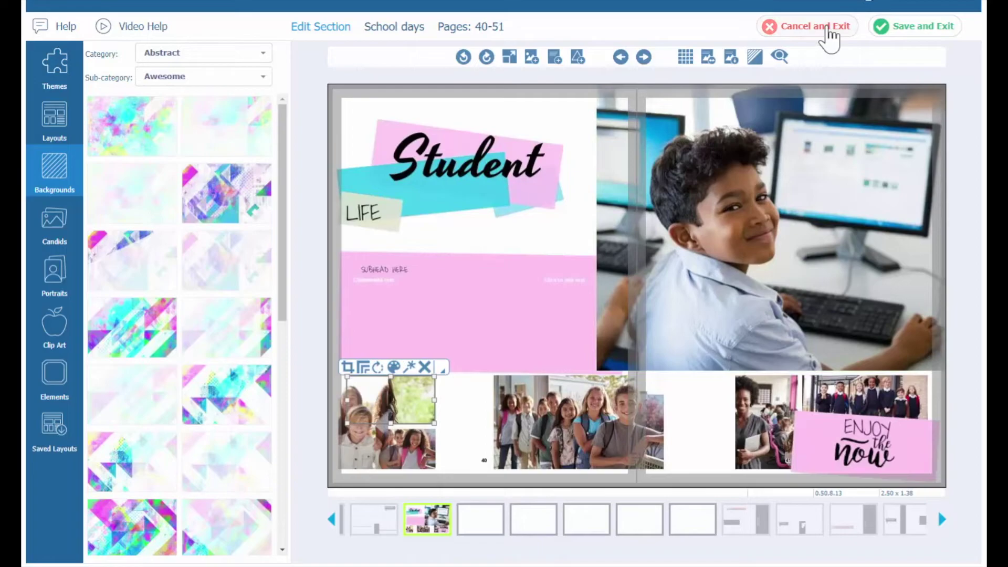
{"action": "left_click", "coordinate": [829, 30]}
{"action": "left_click", "coordinate": [578, 330]}
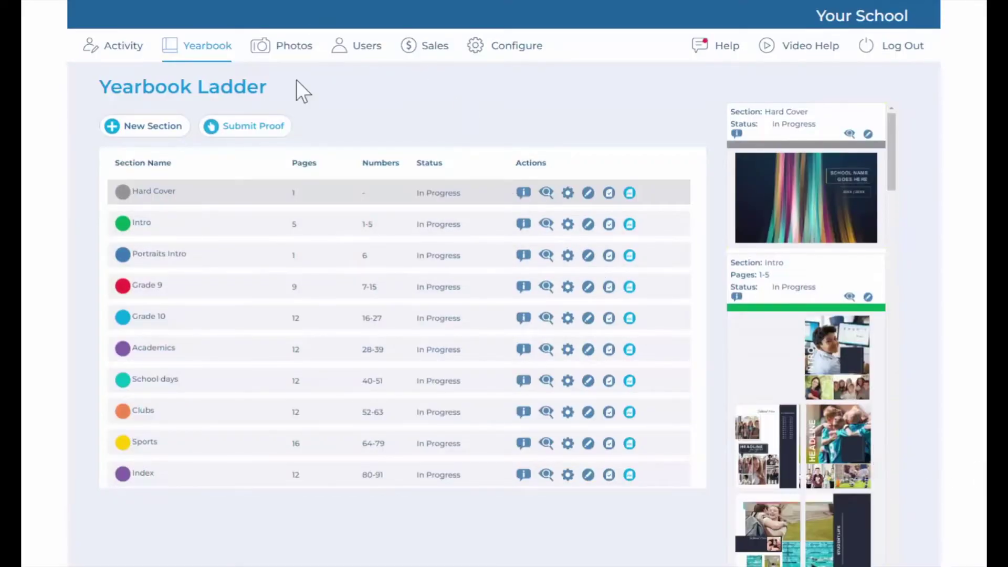
In photo management, browse the School days candids folder and view the photo information of the girls' team and hugging photos.
{"action": "left_click", "coordinate": [293, 50]}
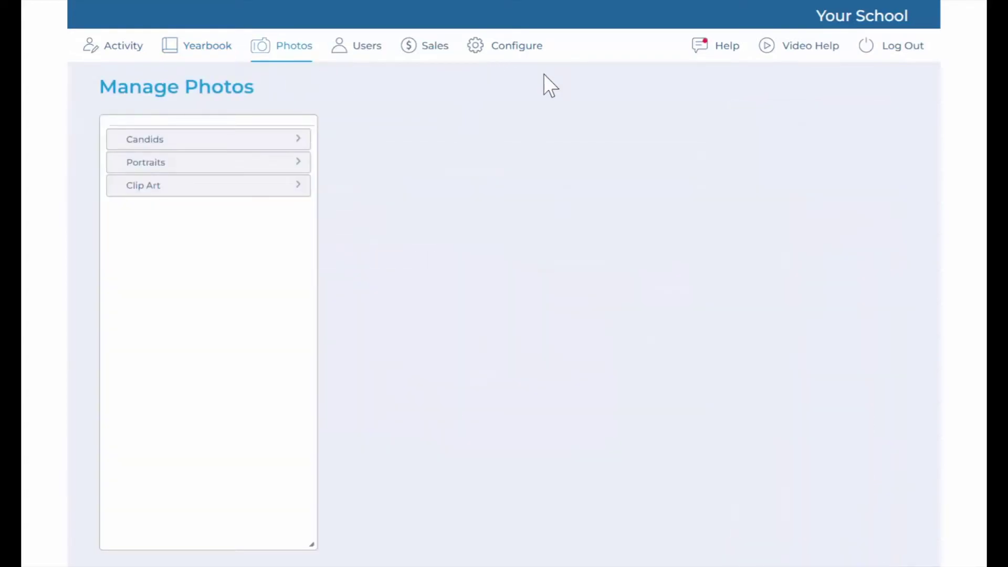
{"action": "left_click", "coordinate": [293, 140]}
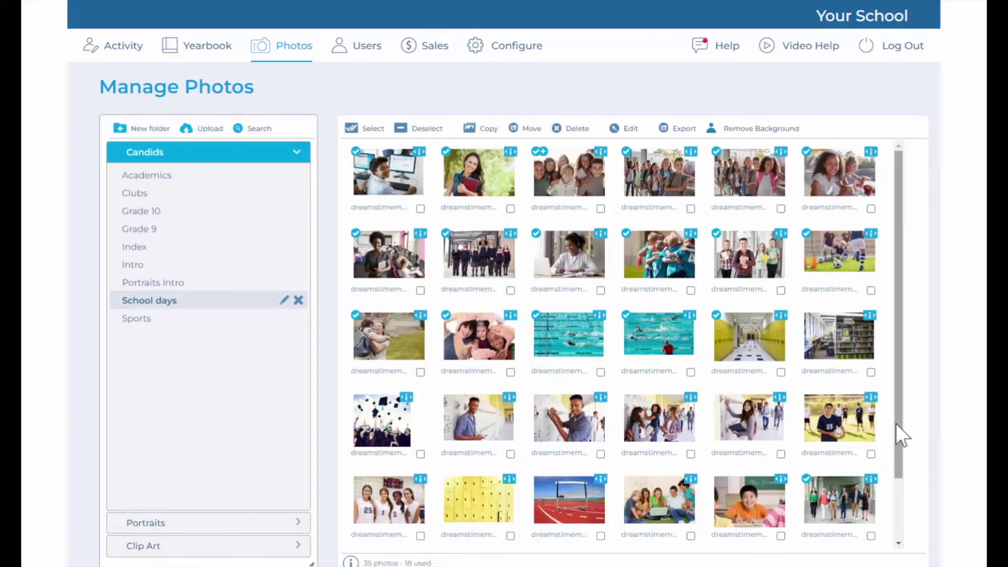
{"action": "left_click_drag", "start_coordinate": [895, 424], "coordinate": [895, 490]}
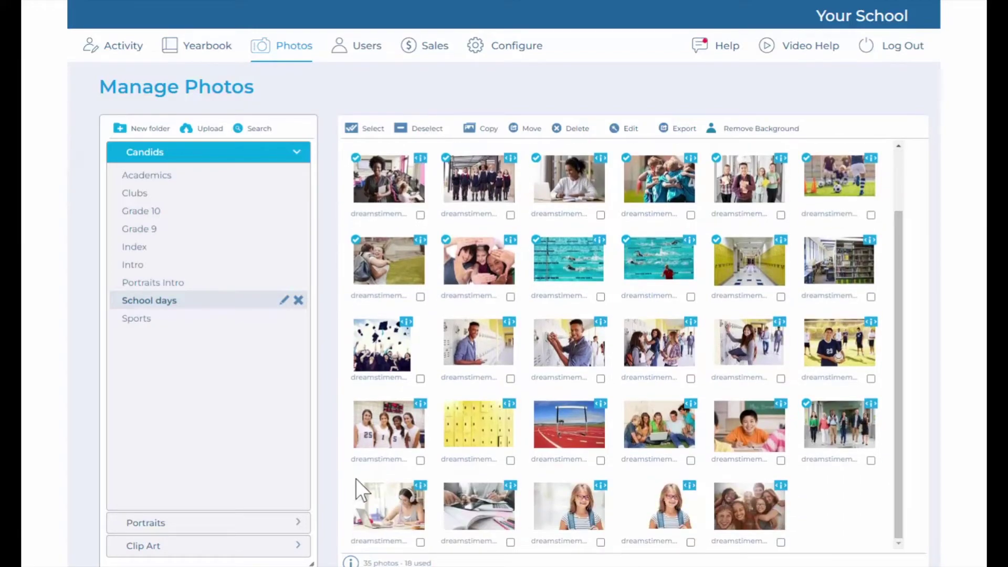
{"action": "left_click", "coordinate": [419, 403]}
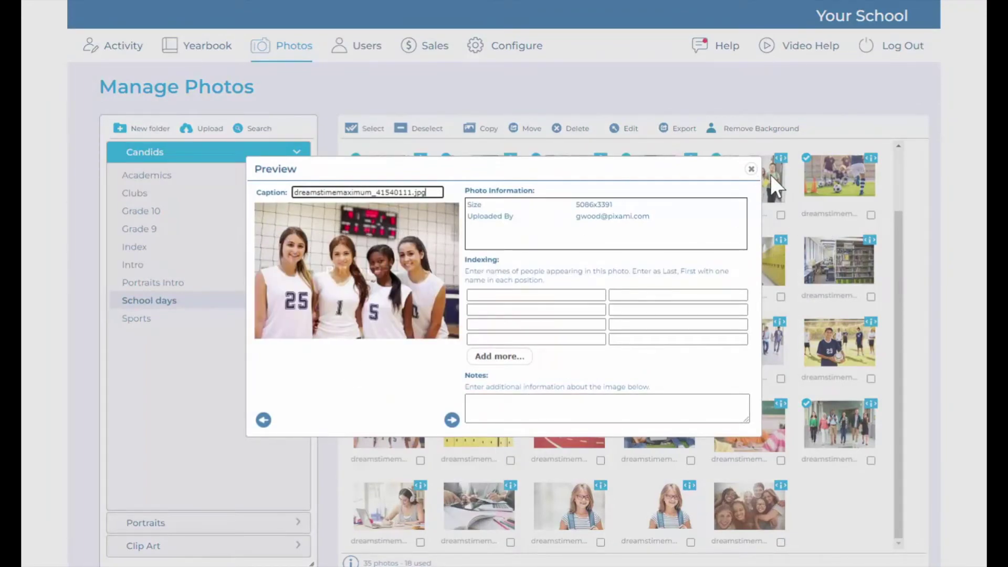
{"action": "left_click", "coordinate": [751, 169]}
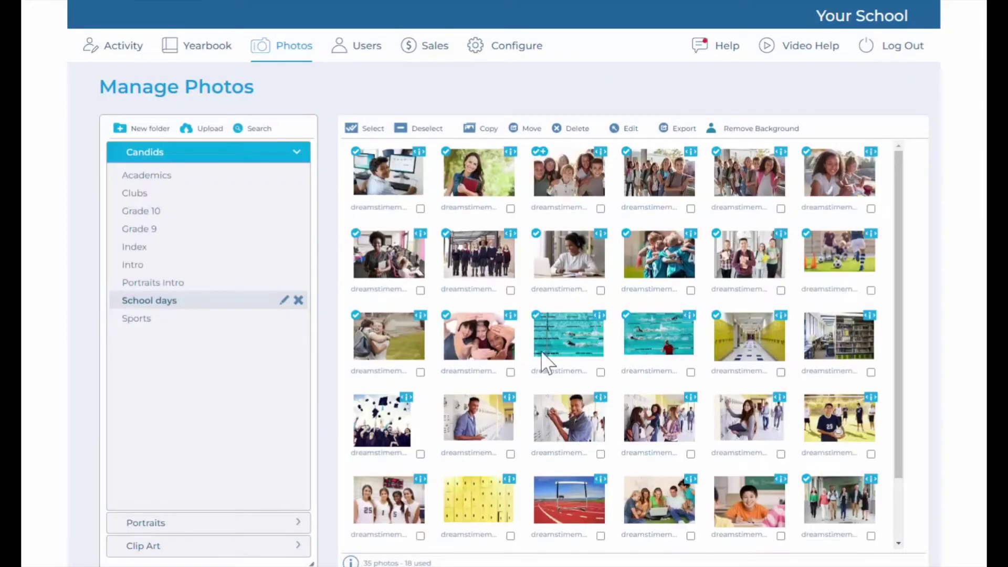
{"action": "scroll", "coordinate": [892, 431], "scroll_direction": "down", "scroll_amount": 2}
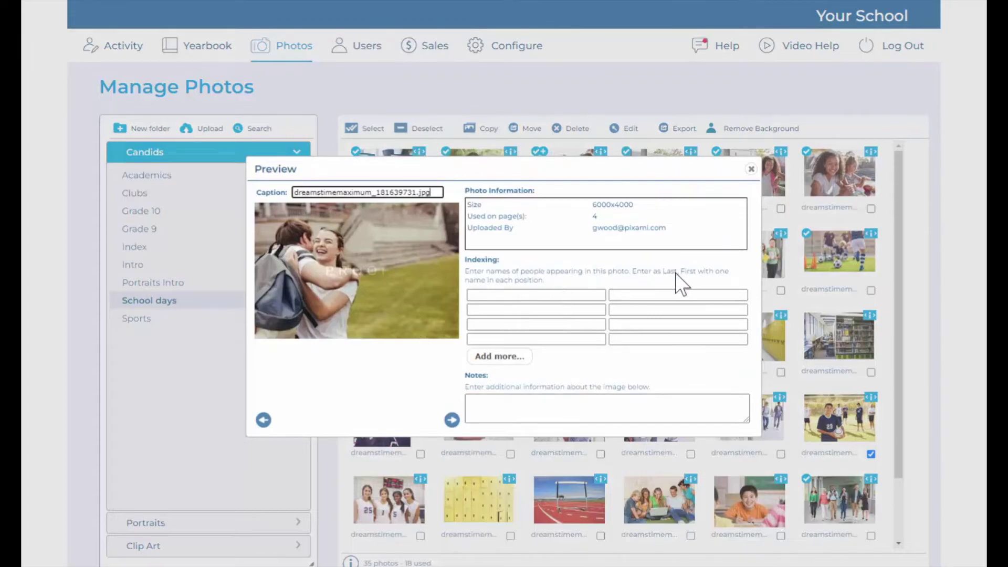
{"action": "left_click", "coordinate": [751, 168]}
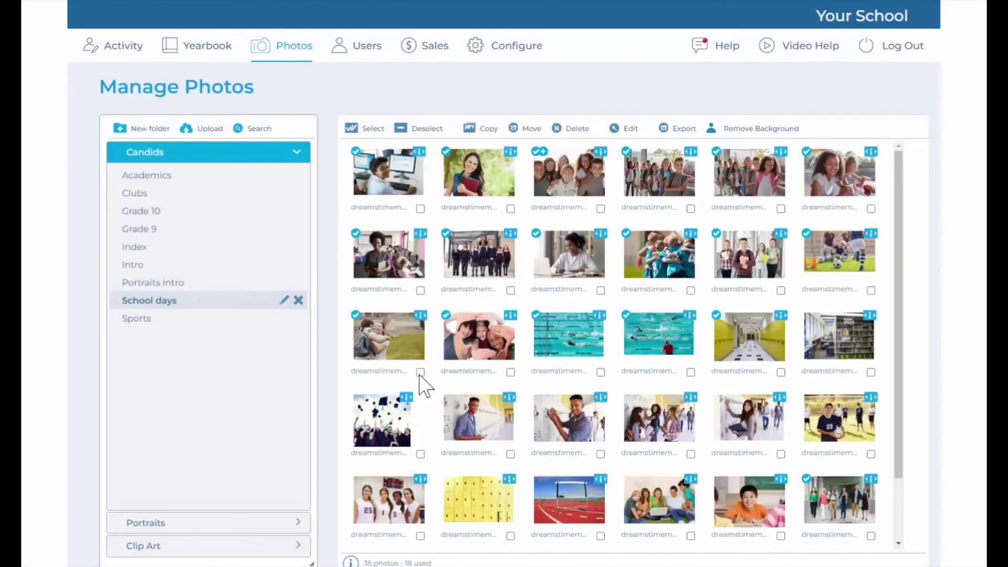
Try the background removal on the hugging photo in the School days folder and close it without saving.
{"action": "left_click", "coordinate": [421, 372]}
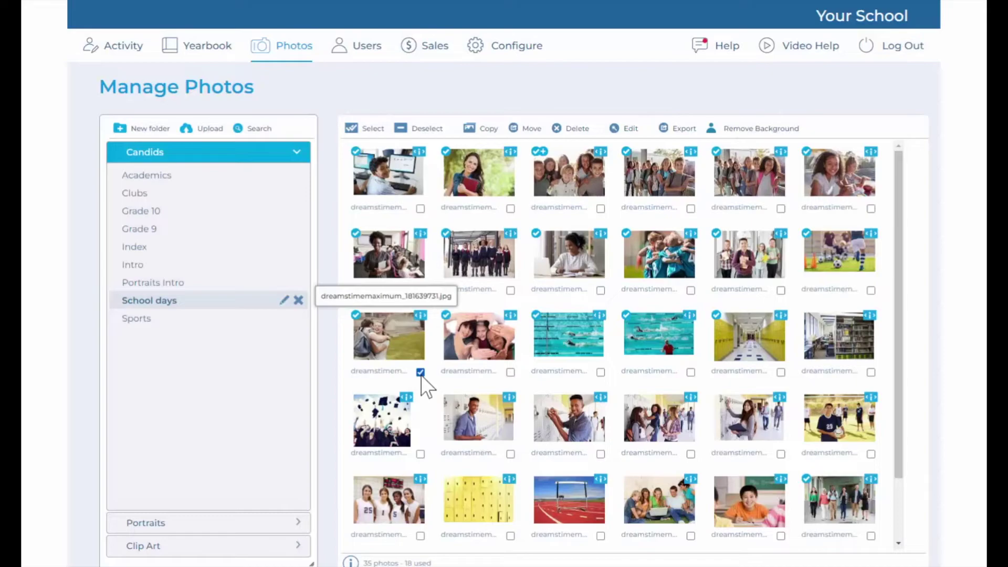
{"action": "left_click", "coordinate": [756, 128]}
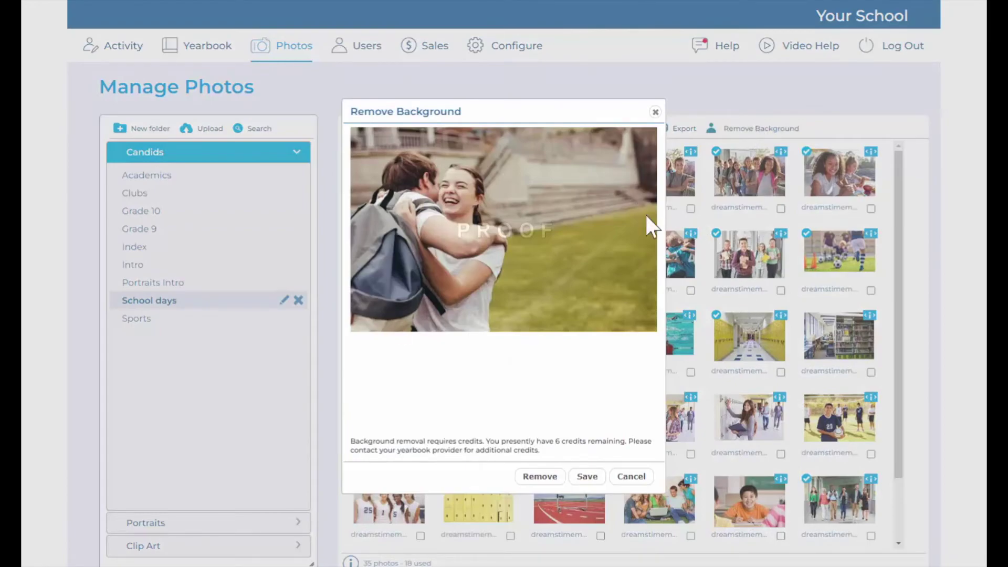
{"action": "left_click", "coordinate": [539, 477]}
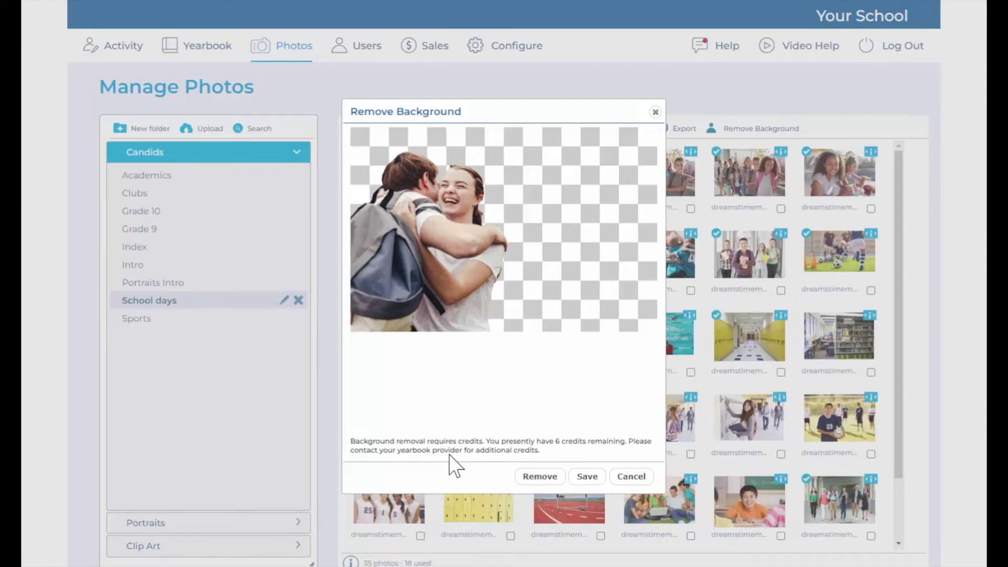
{"action": "left_click", "coordinate": [655, 112]}
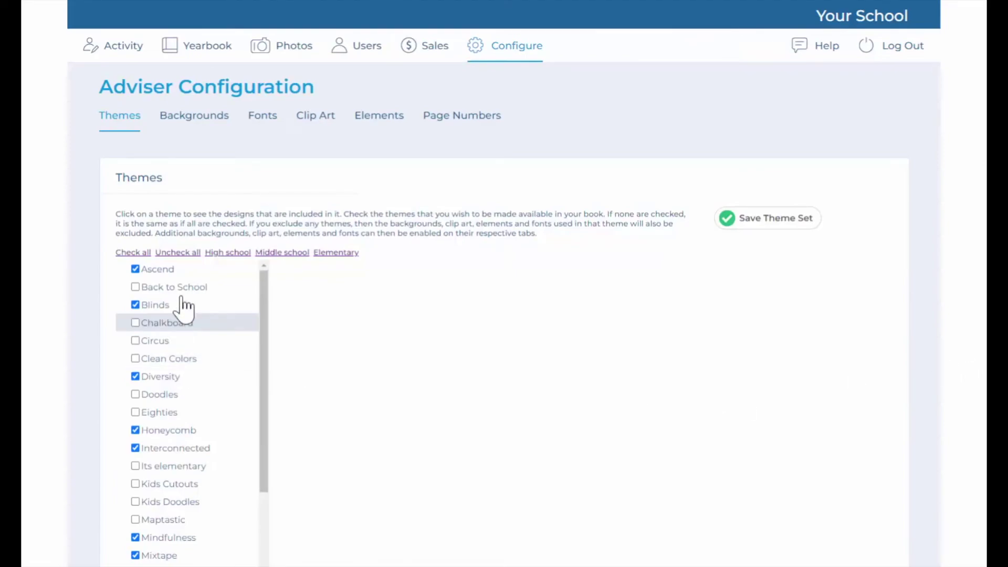
View the designs of the Ascend, Back to School, Blinds, Diversity, Honeycomb, Interconnected and Its elementary themes in the adviser configuration.
{"action": "left_click", "coordinate": [162, 270]}
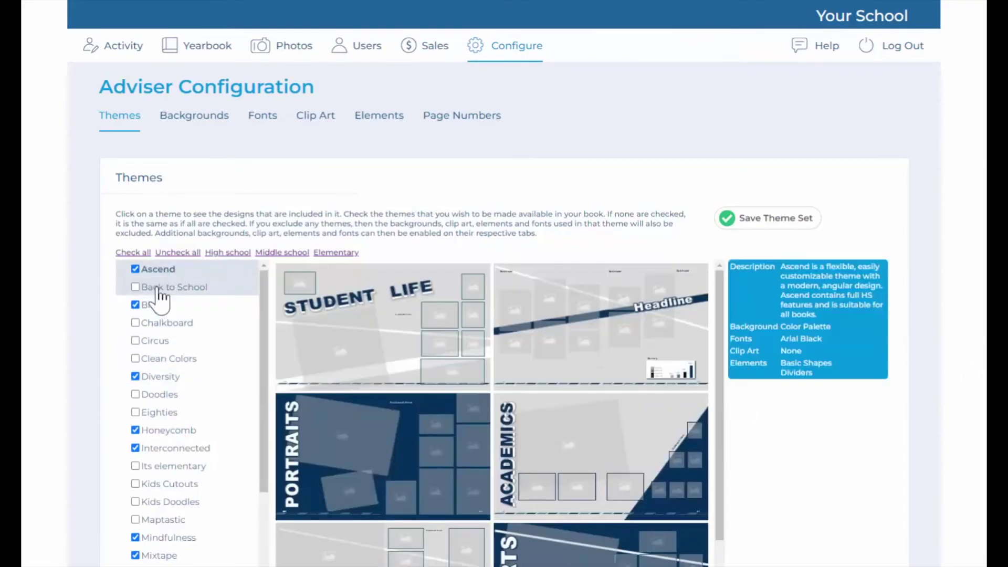
{"action": "left_click", "coordinate": [168, 287]}
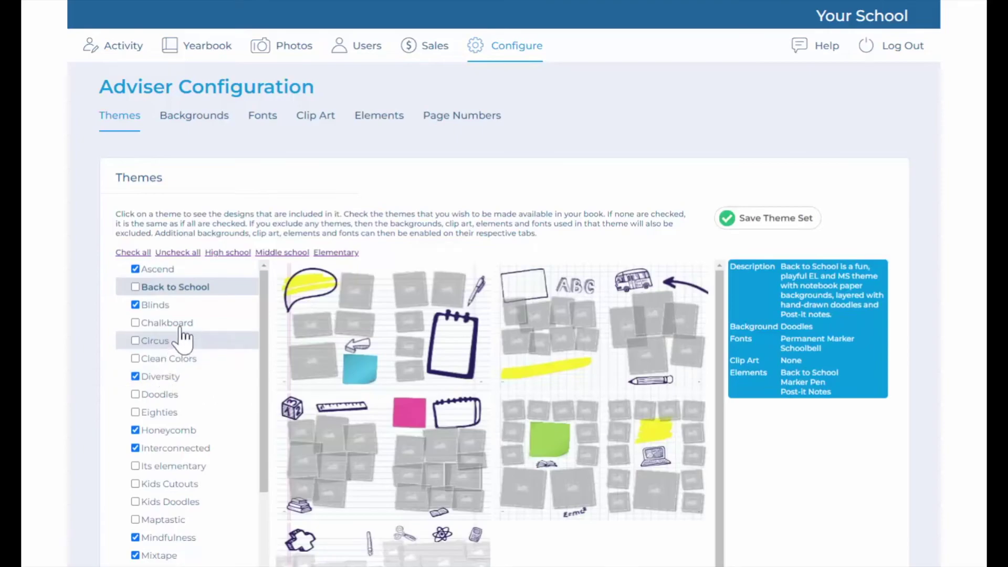
{"action": "left_click", "coordinate": [162, 305]}
{"action": "left_click", "coordinate": [159, 378]}
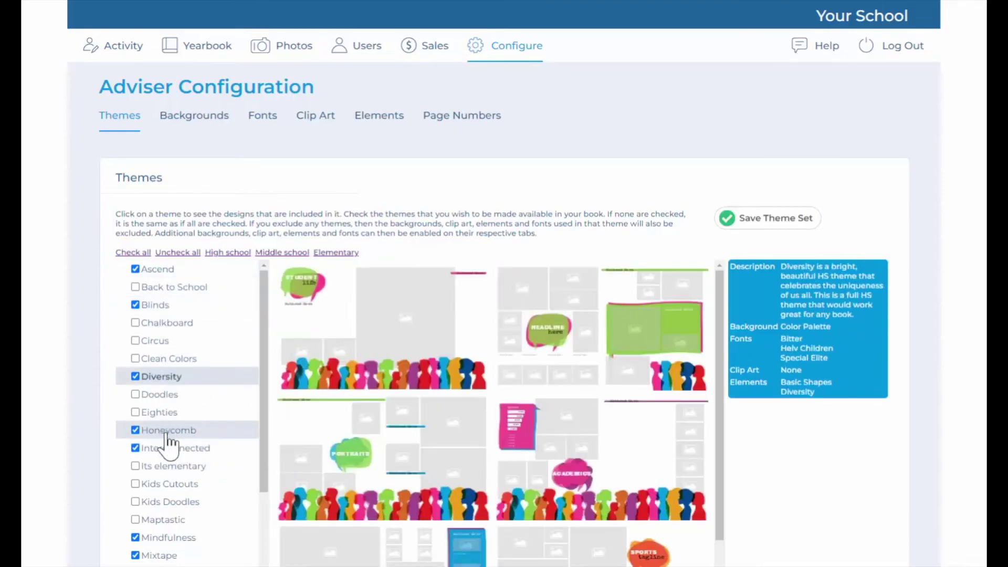
{"action": "left_click", "coordinate": [168, 439]}
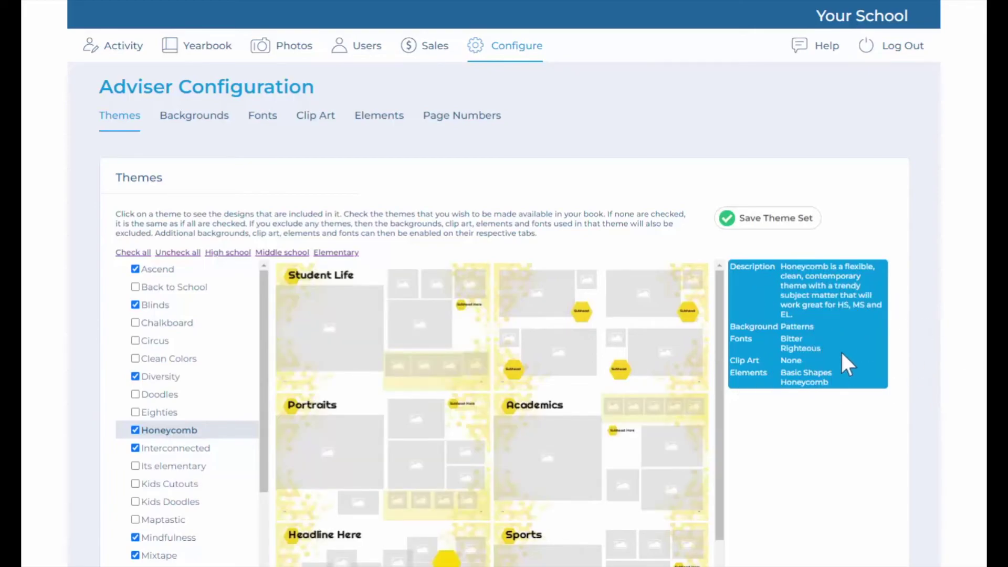
{"action": "left_click", "coordinate": [193, 466]}
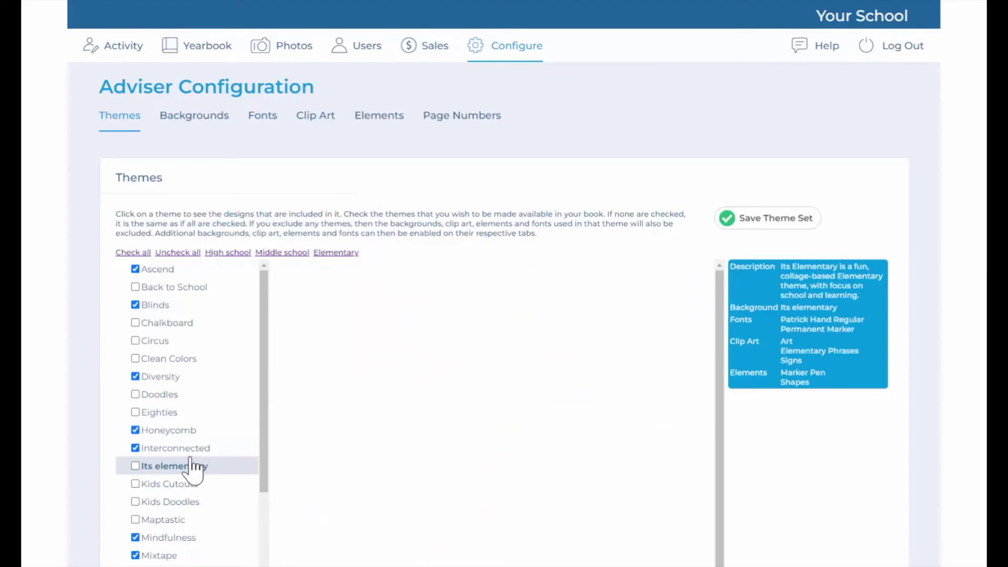
{"action": "left_click", "coordinate": [179, 449]}
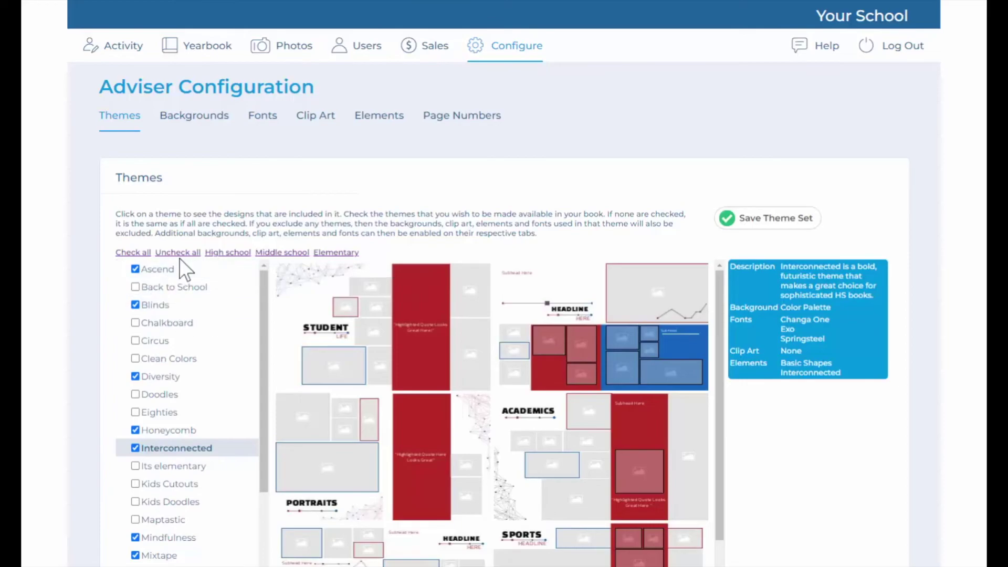
{"action": "left_click", "coordinate": [141, 469]}
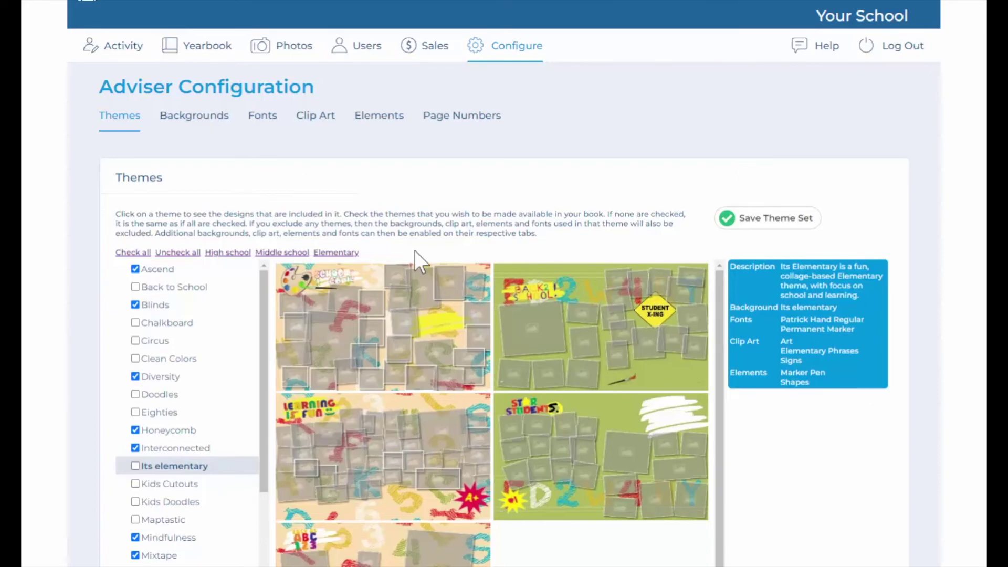
View the background themes, and check the position and margin options in the page number configuration without changing them.
{"action": "left_click", "coordinate": [170, 118]}
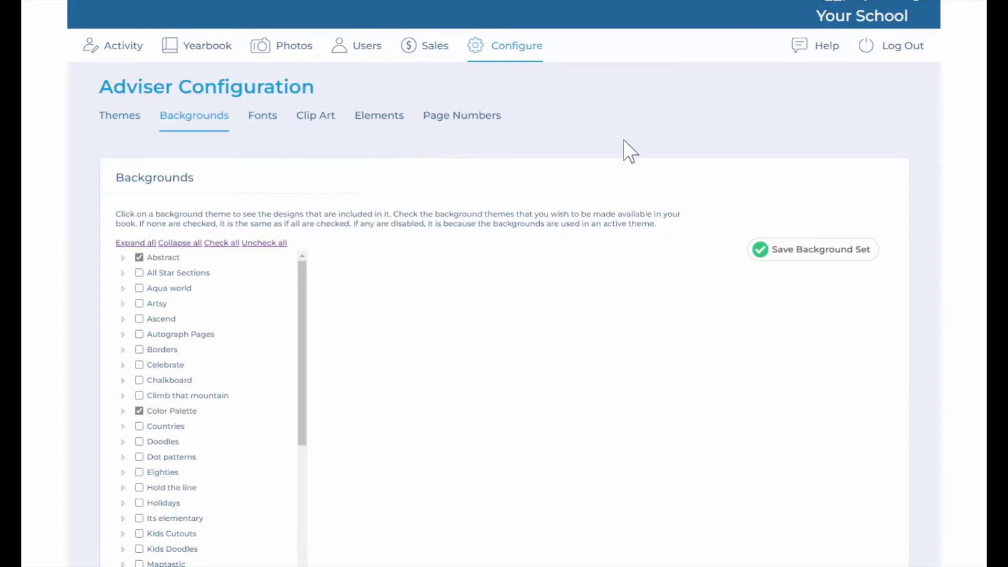
{"action": "left_click", "coordinate": [456, 118]}
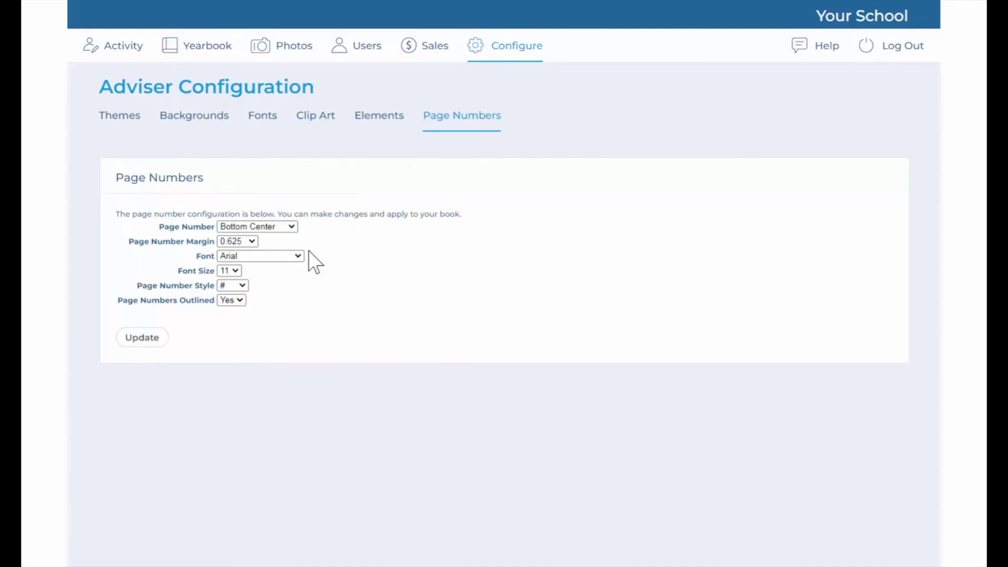
{"action": "left_click", "coordinate": [252, 227]}
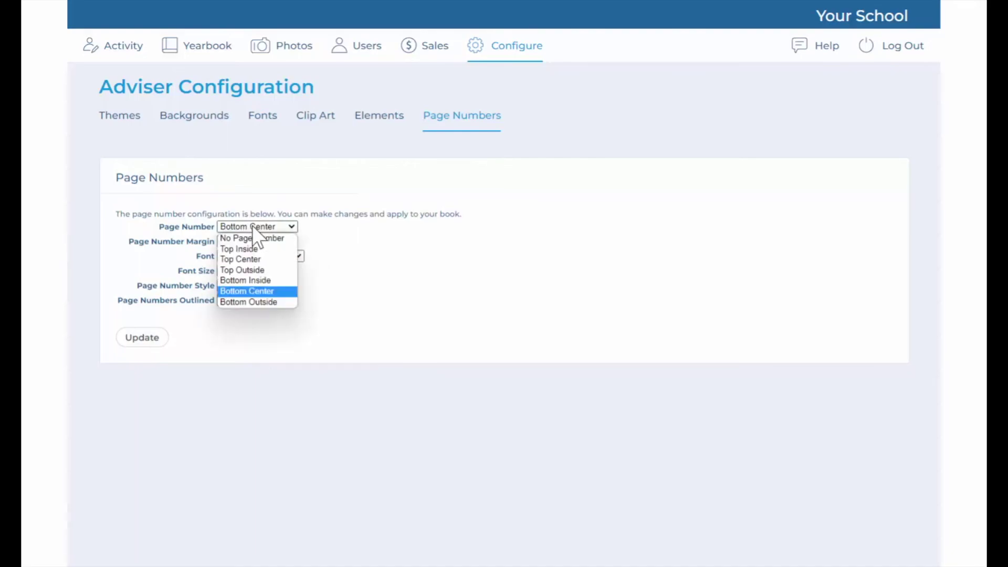
{"action": "left_click", "coordinate": [252, 225]}
{"action": "left_click", "coordinate": [234, 243]}
{"action": "left_click", "coordinate": [237, 239]}
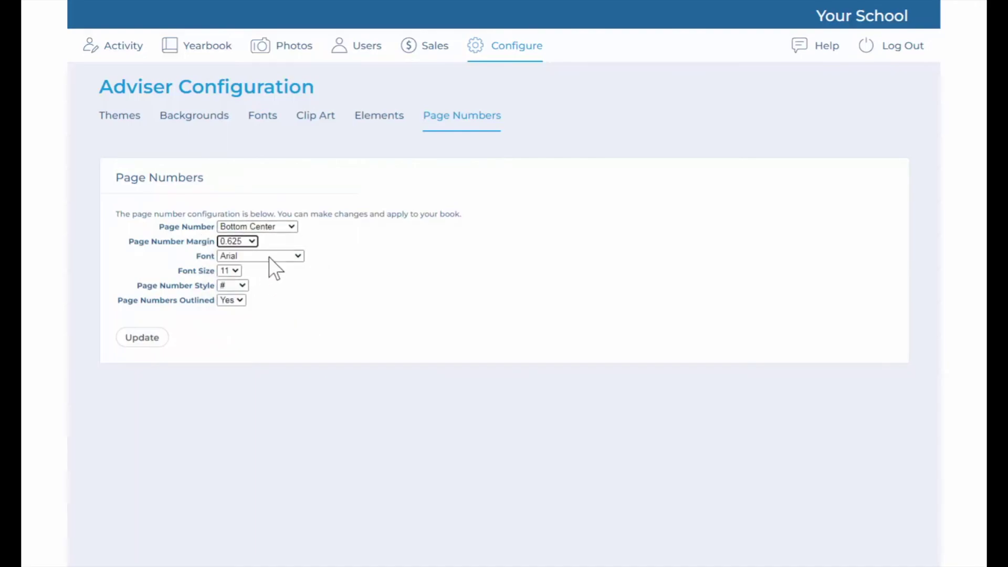